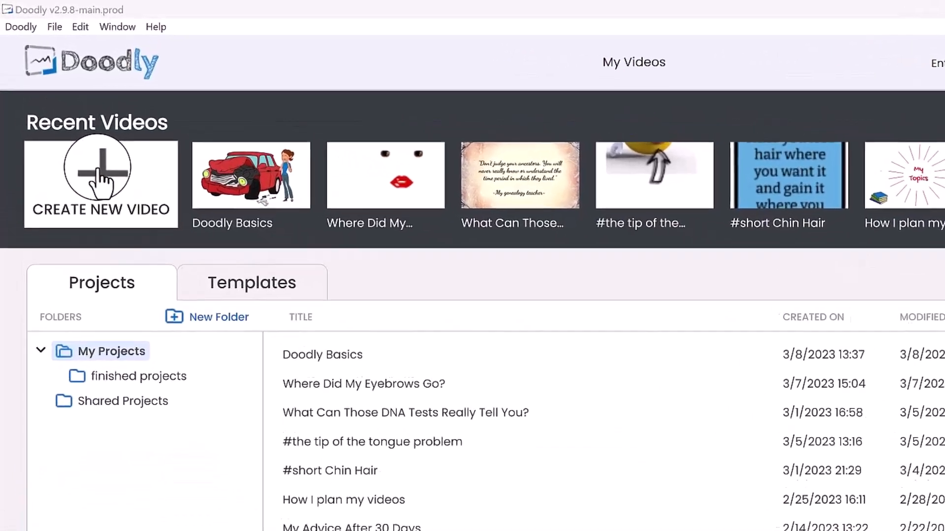
- Create a new Whiteboard-style video titled "Example video" at 1080p (1920x1080) resolution
click(100, 172)
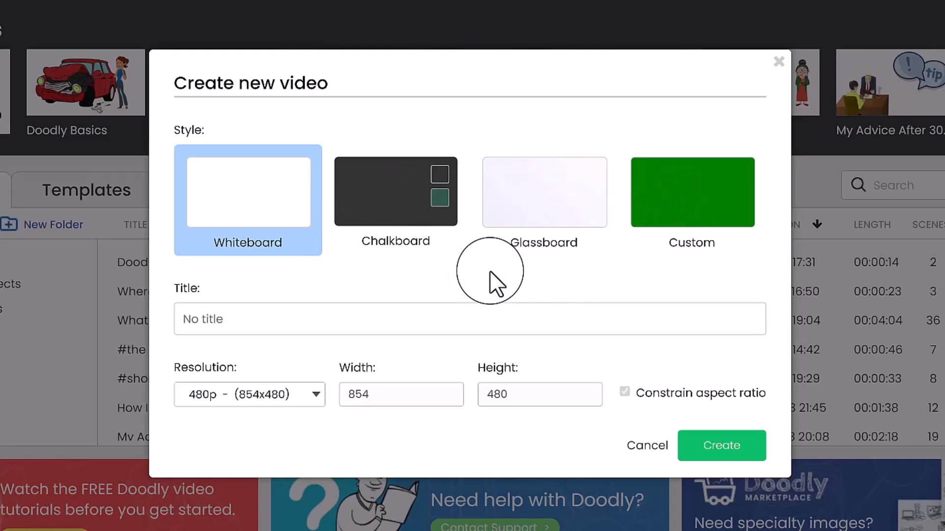
click(226, 323)
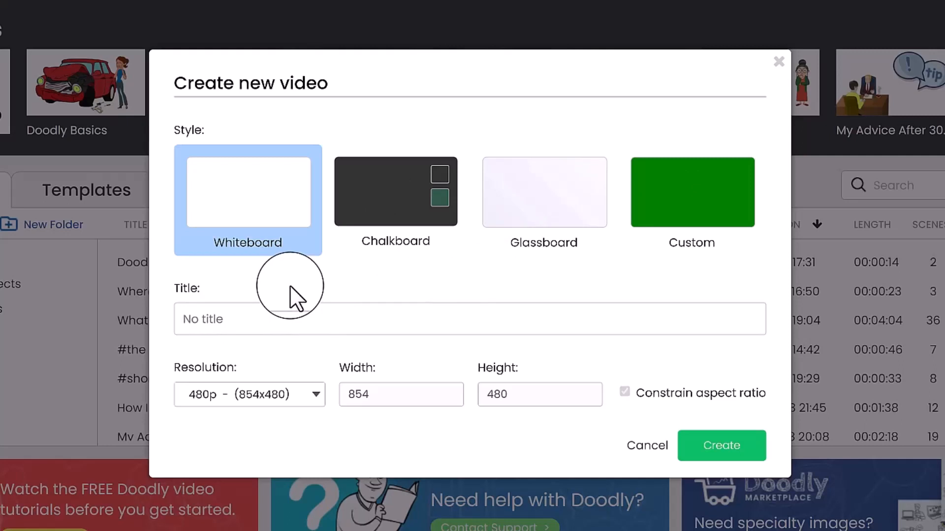
text(Example video)
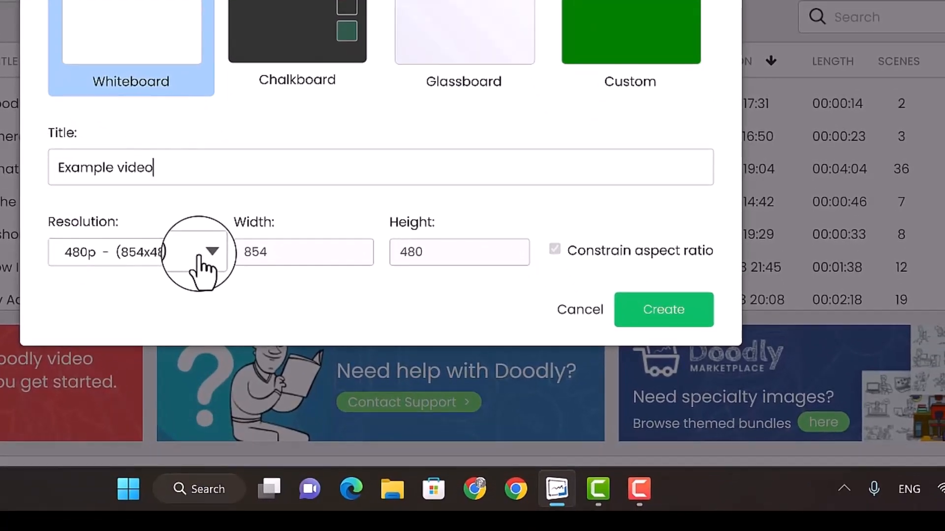
click(199, 257)
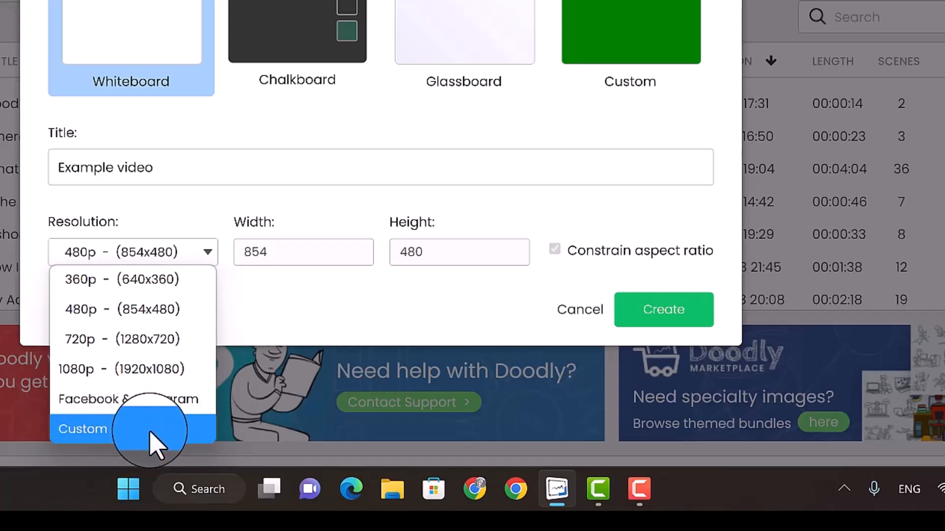
click(147, 369)
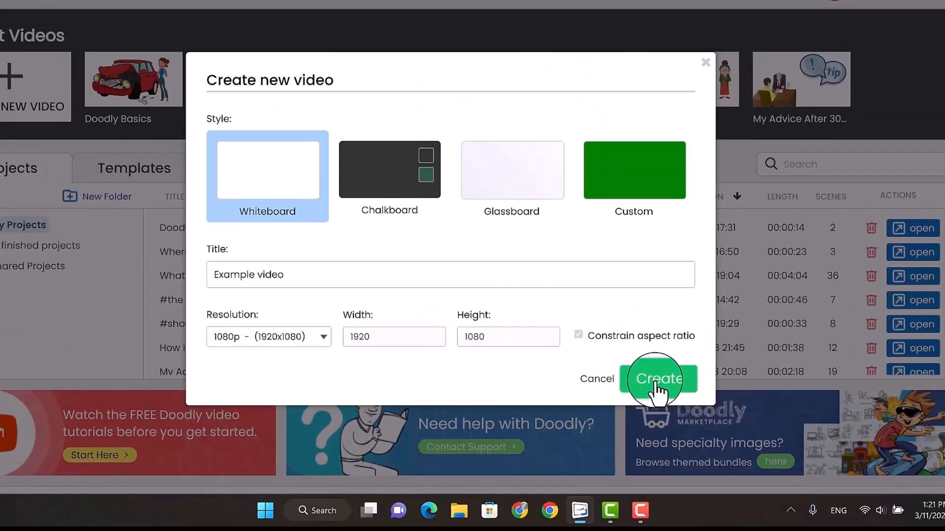
click(657, 381)
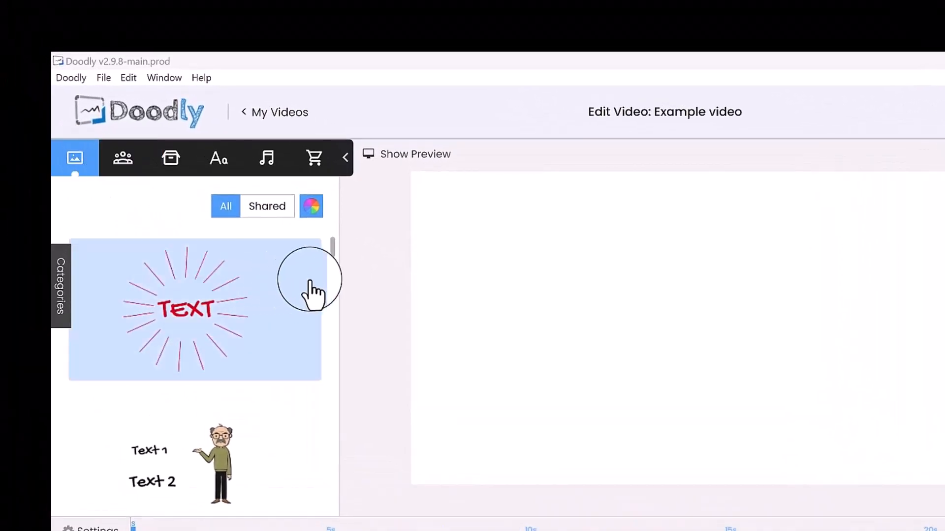
- Look through the available scenes, characters, props, fonts and sounds in the asset library
scroll(332, 249, down, 2)
drag(333, 259, 330, 309)
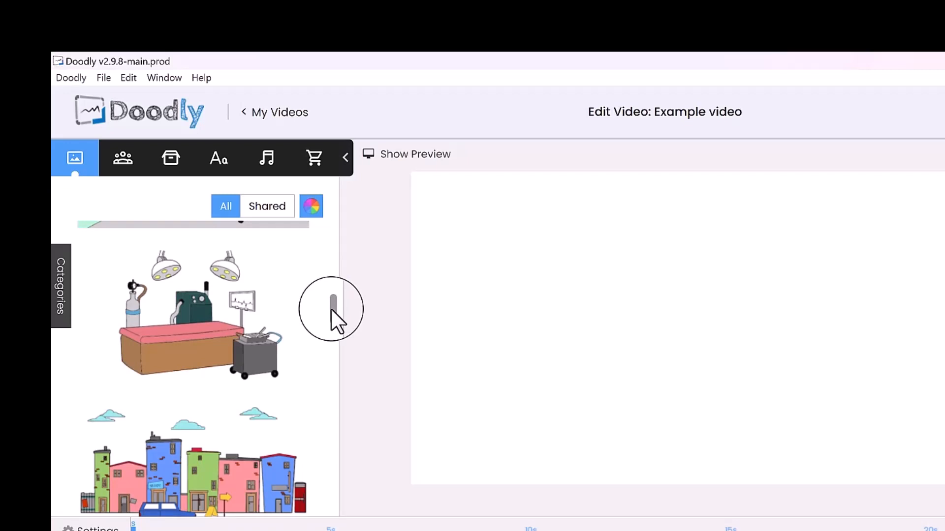
drag(331, 308, 327, 225)
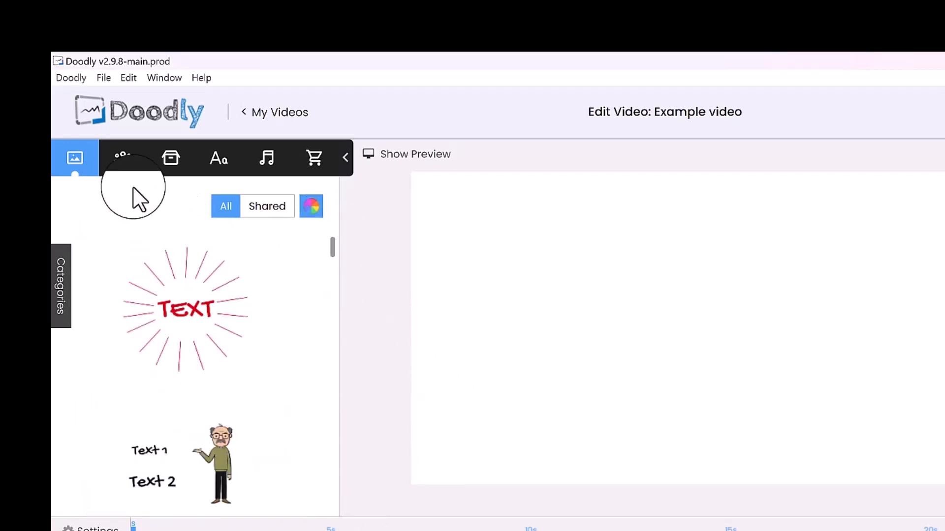
click(119, 159)
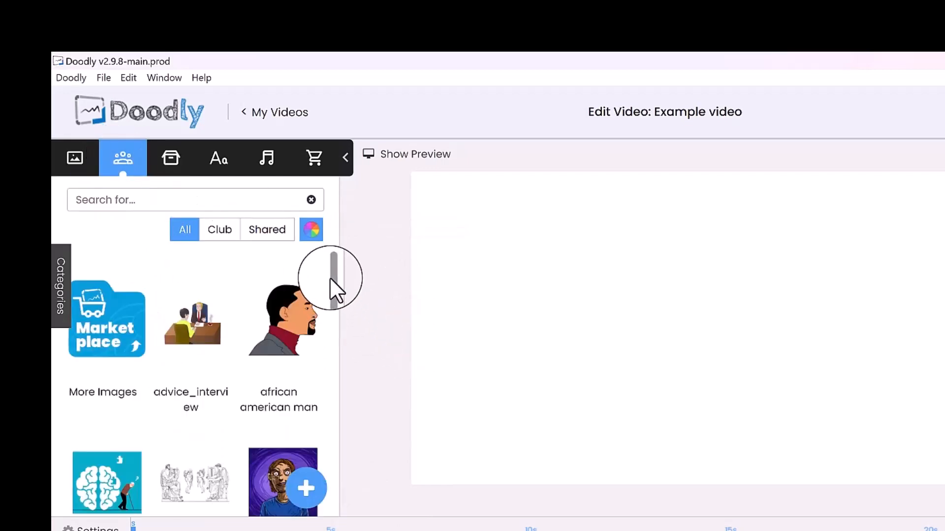
drag(330, 279, 341, 480)
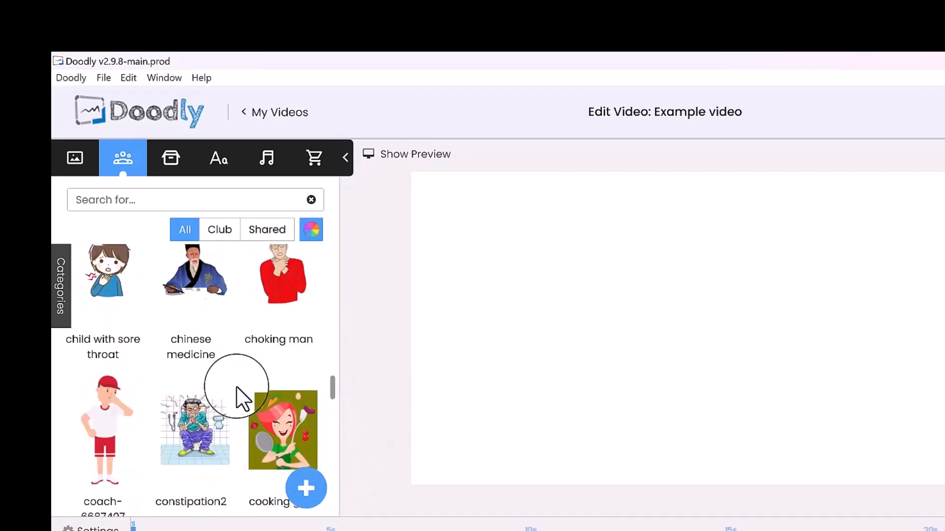
scroll(237, 397, down, 8)
scroll(224, 392, down, 3)
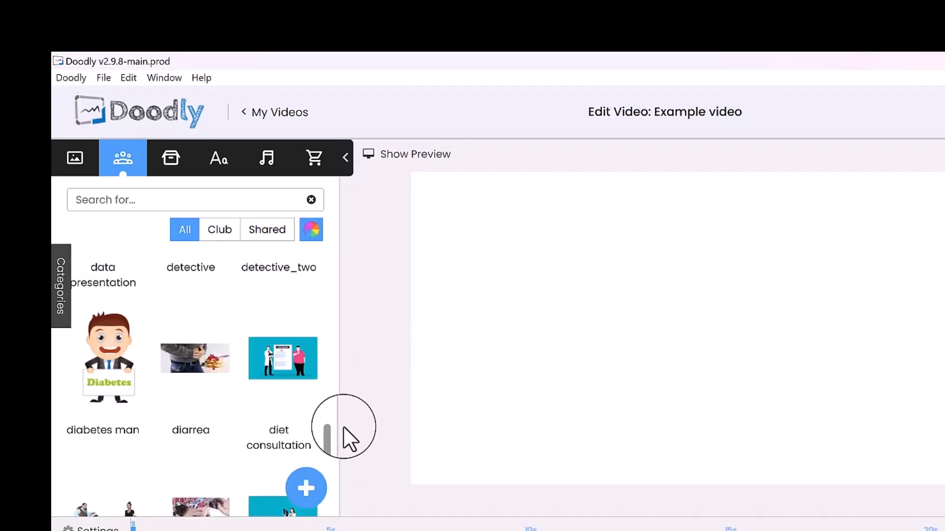
drag(331, 439, 340, 215)
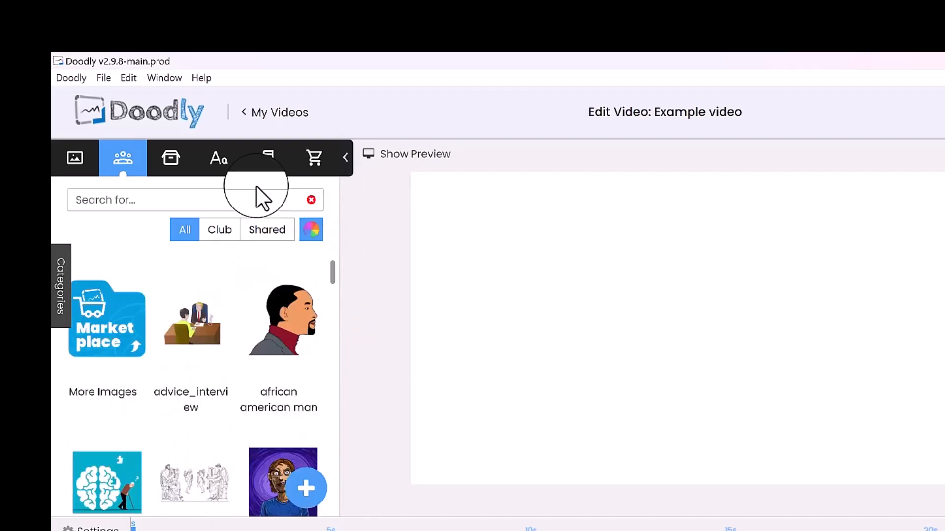
click(171, 160)
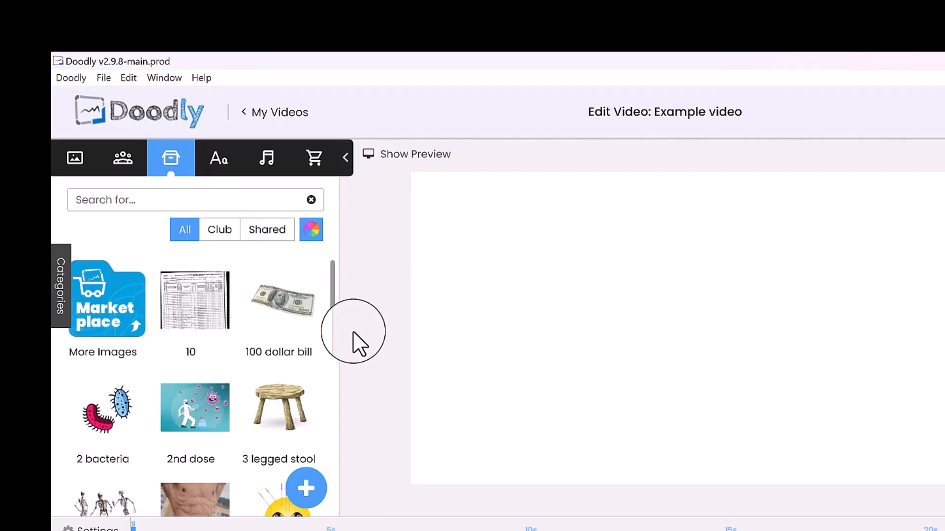
click(219, 162)
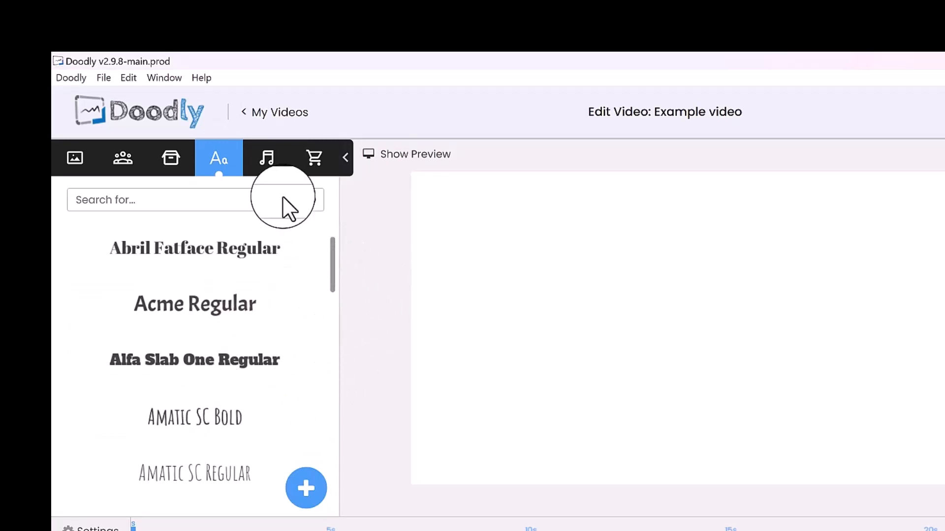
click(272, 173)
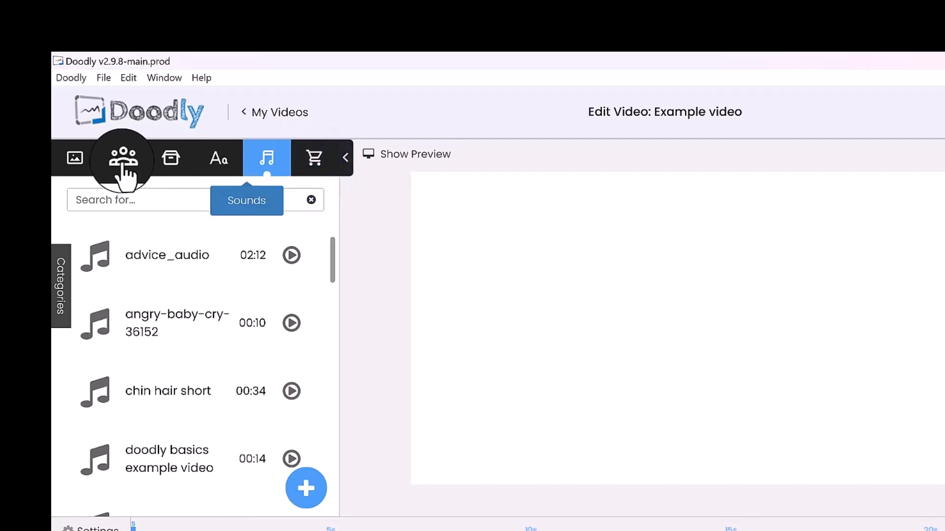
- Add the ready-made scene with the wrecked red car and distressed woman to the blank canvas
click(49, 126)
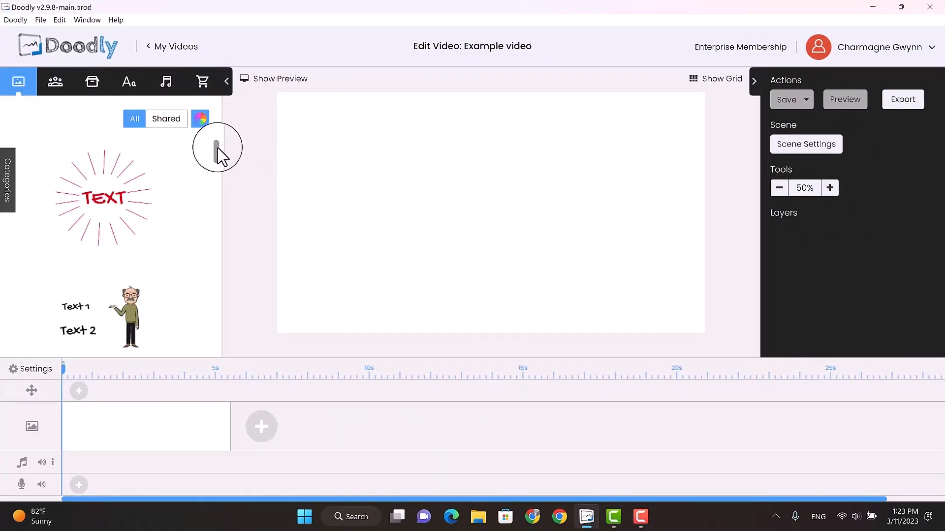
drag(217, 146, 233, 217)
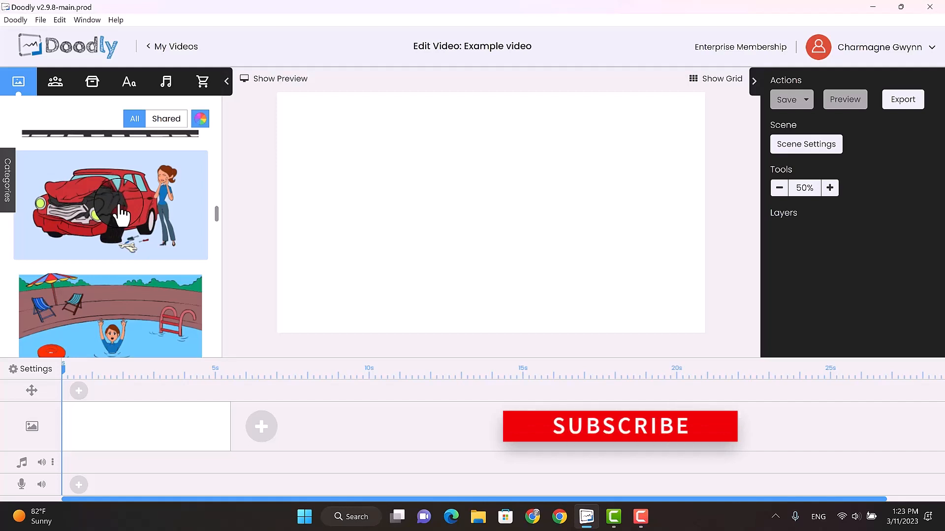
drag(120, 214, 423, 194)
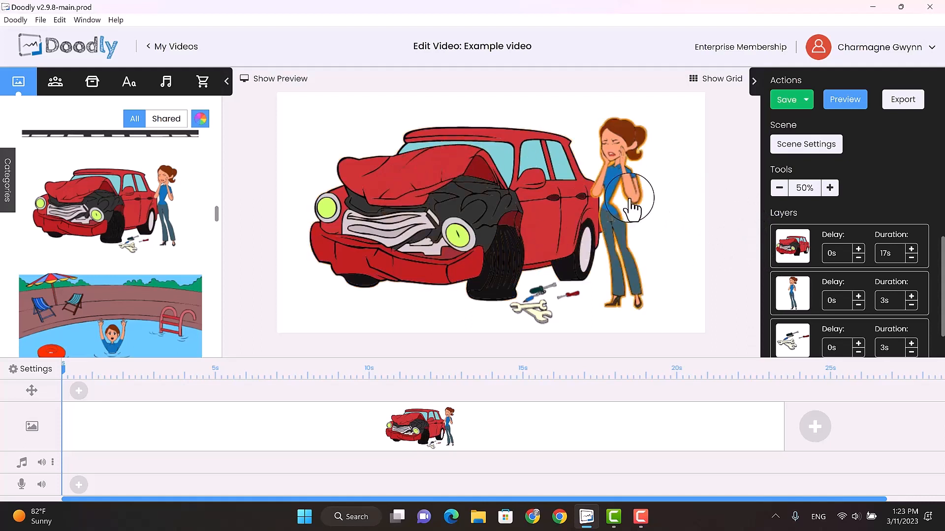
- Select the car, woman and tools on the canvas in turn and examine each layer's delay and duration
click(485, 215)
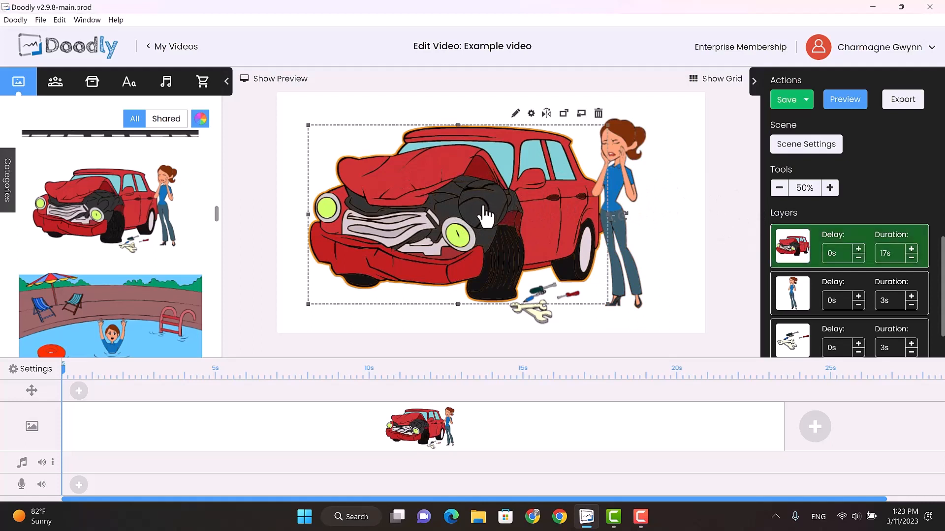
click(634, 165)
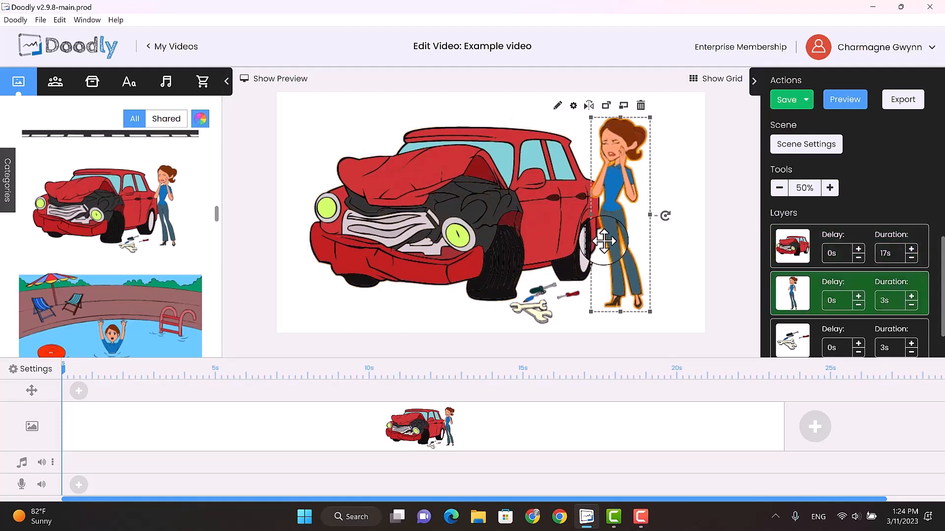
click(539, 302)
click(487, 216)
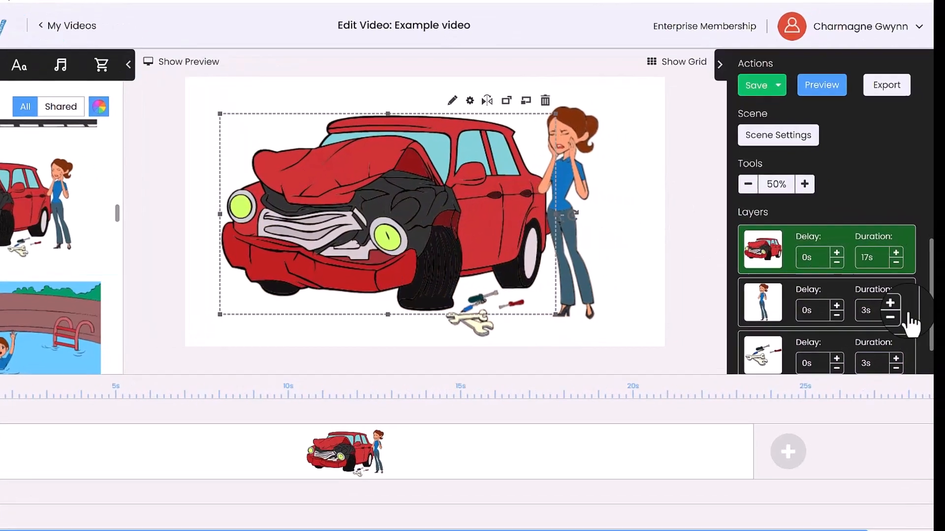
click(911, 249)
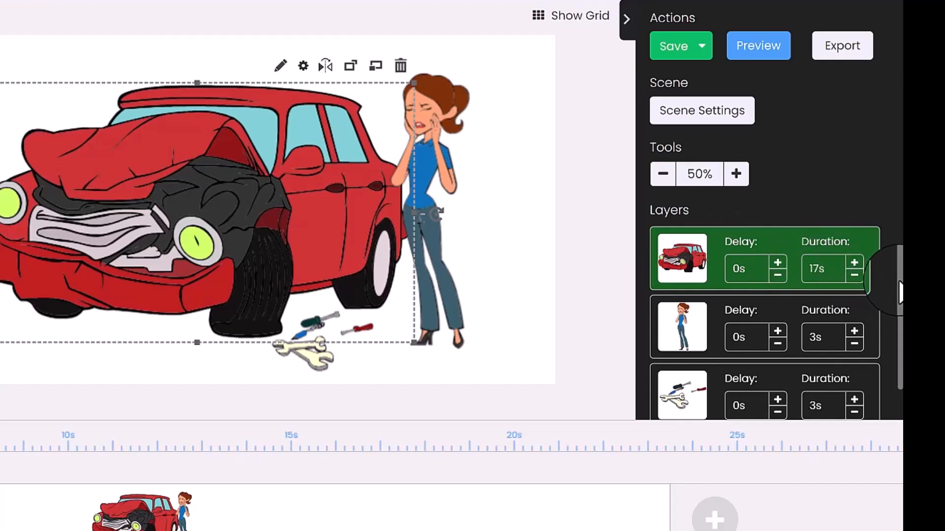
drag(900, 281, 899, 318)
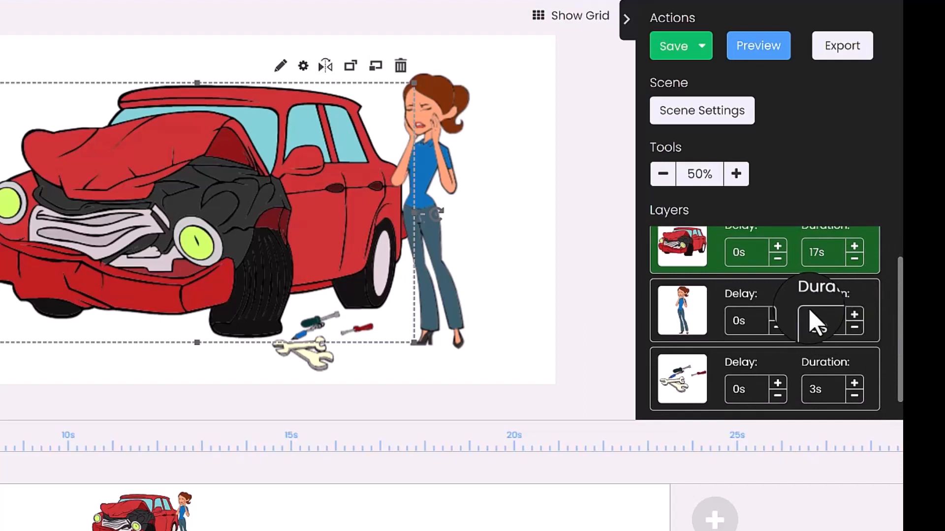
text(3s)
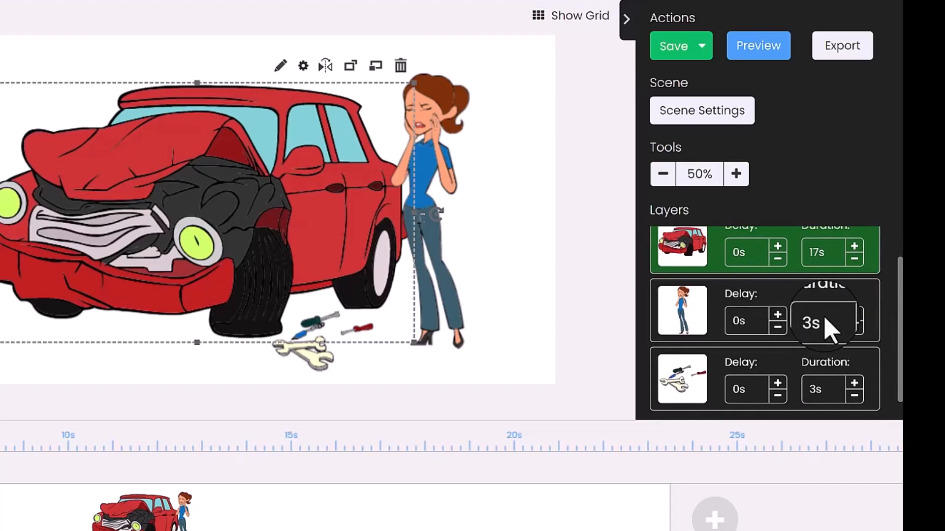
click(817, 391)
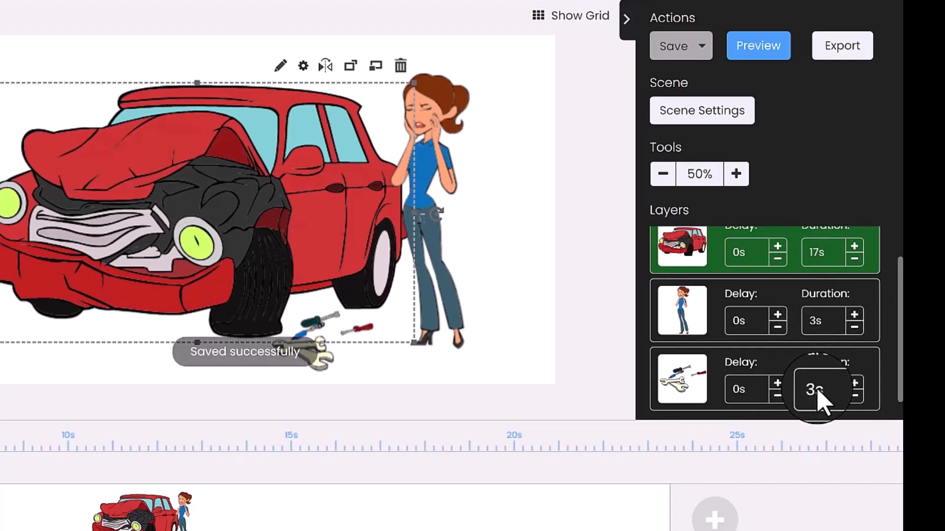
click(760, 319)
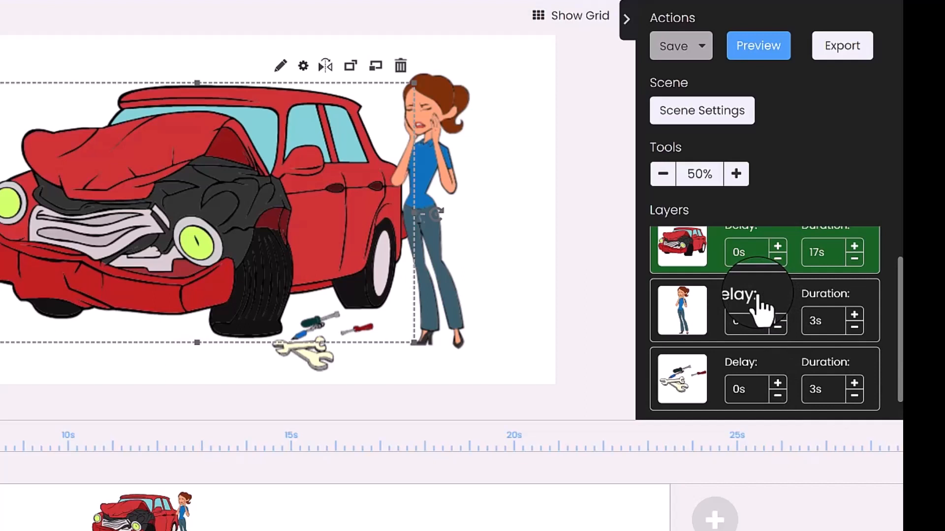
- Move the woman's layer below the tools layer so she is drawn last, and preview the video
drag(757, 294, 756, 363)
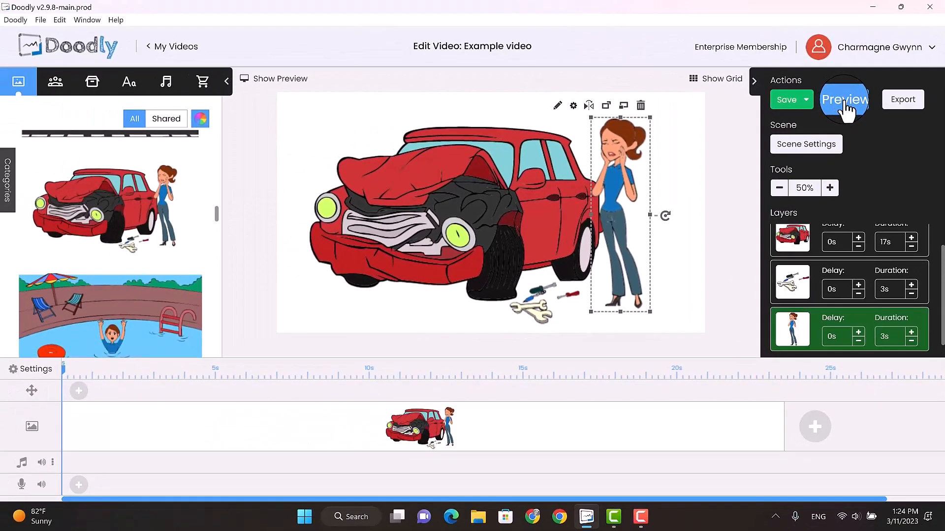
click(844, 104)
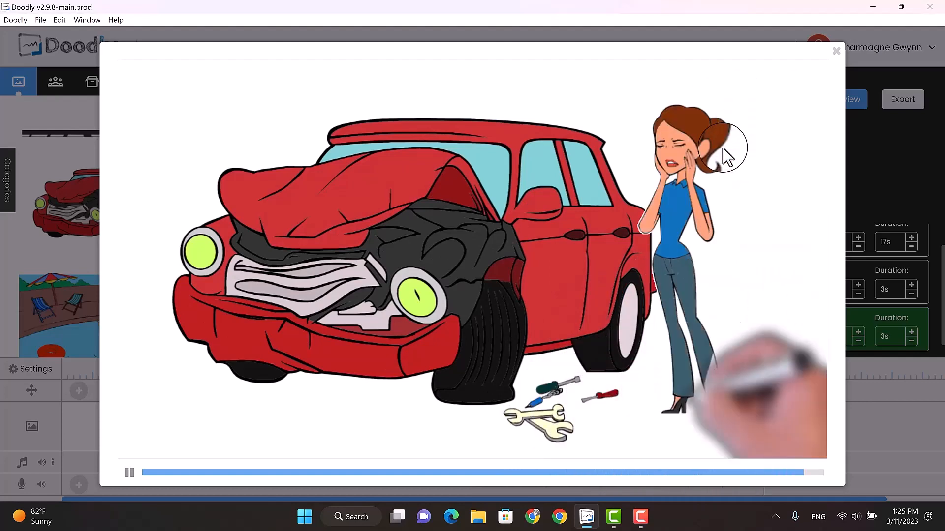
click(836, 51)
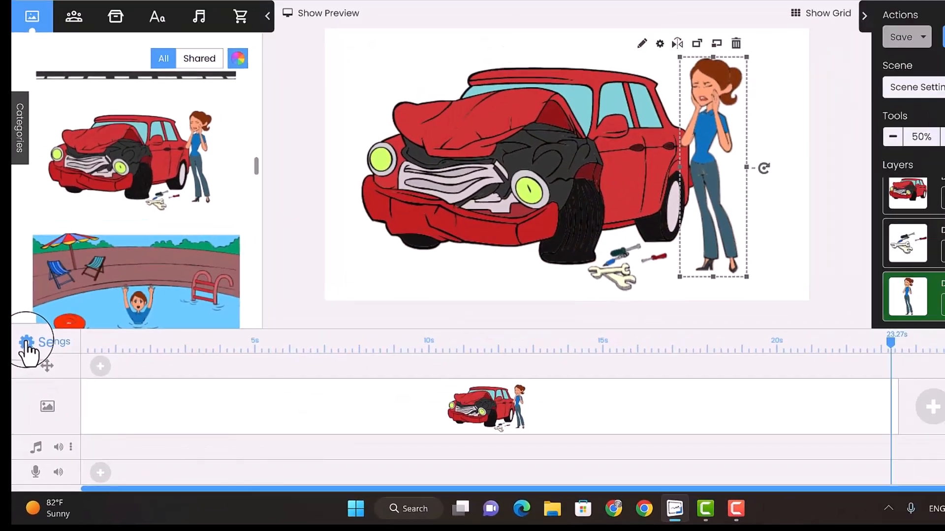
- Switch the video's hand style to the right-handed 2D cartoon hand with the light-blue sleeve, keeping animation ends and Smart Mode erasing, and apply
click(53, 286)
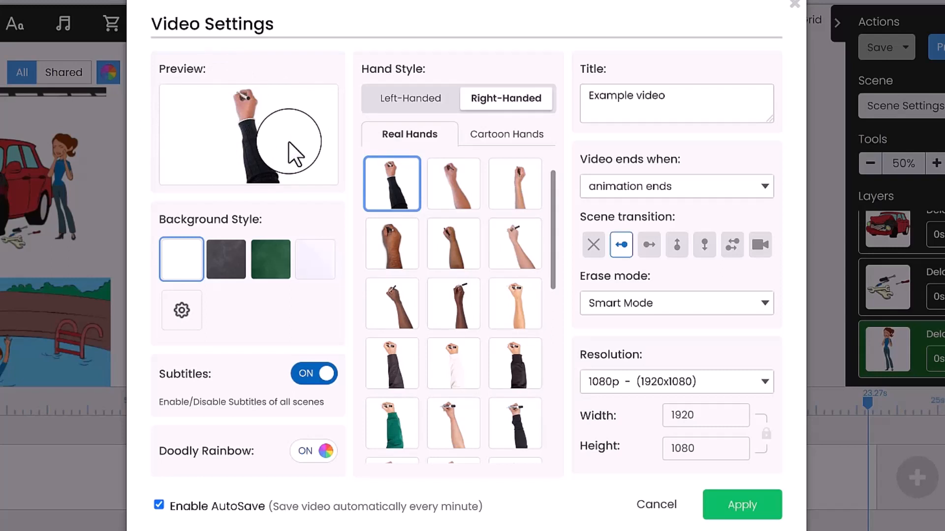
click(511, 145)
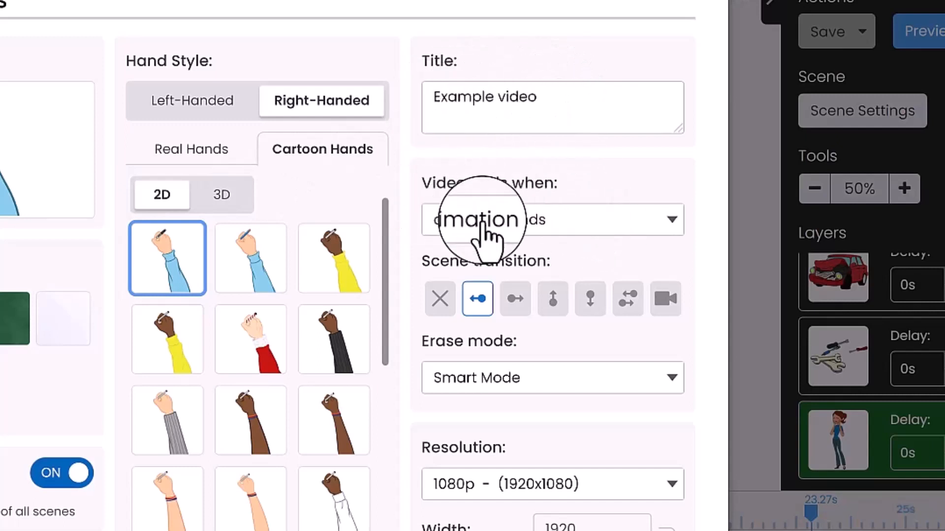
click(672, 222)
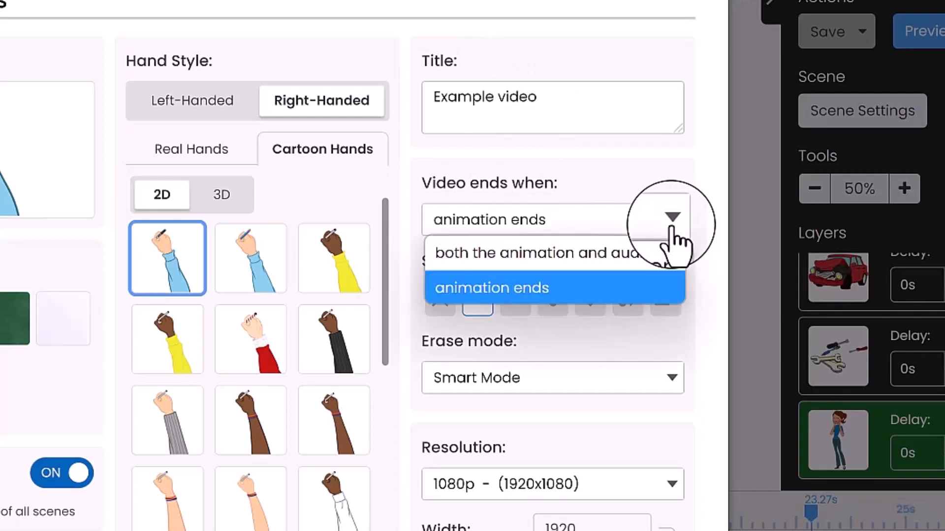
click(630, 223)
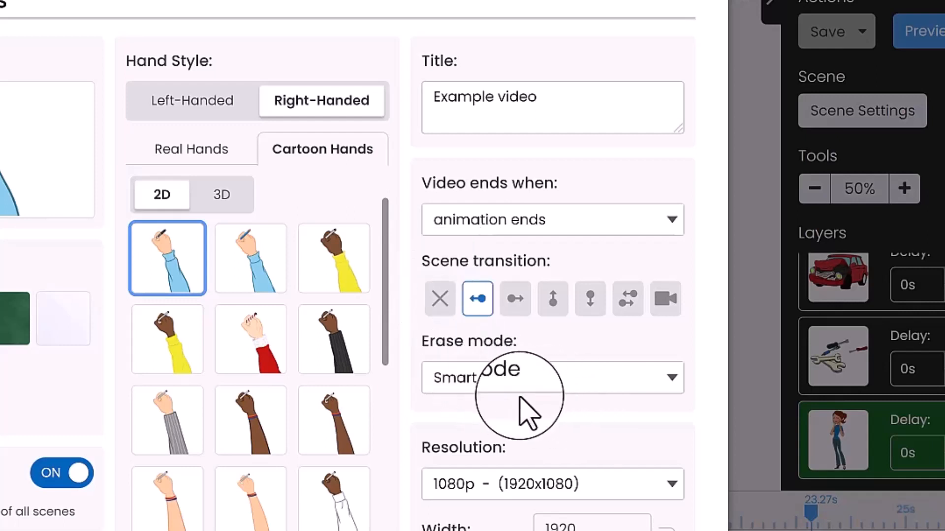
click(672, 376)
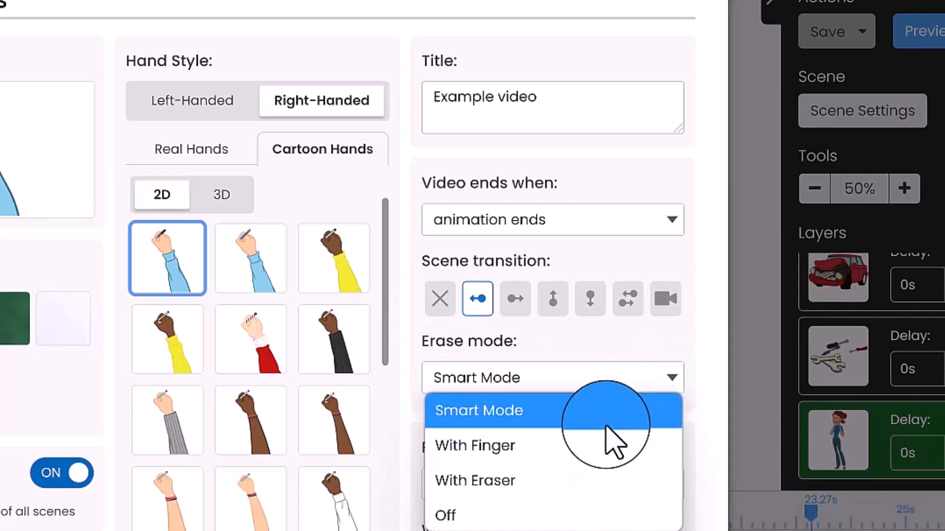
click(543, 386)
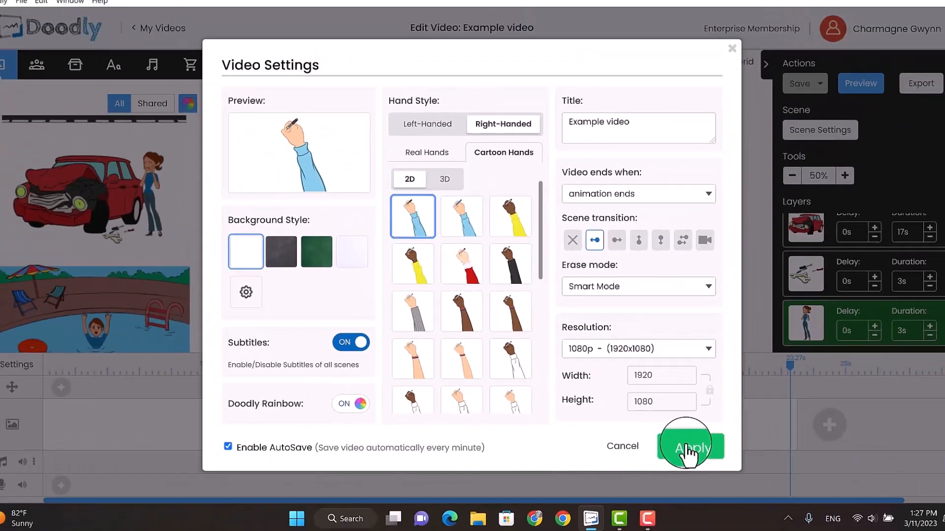
click(836, 429)
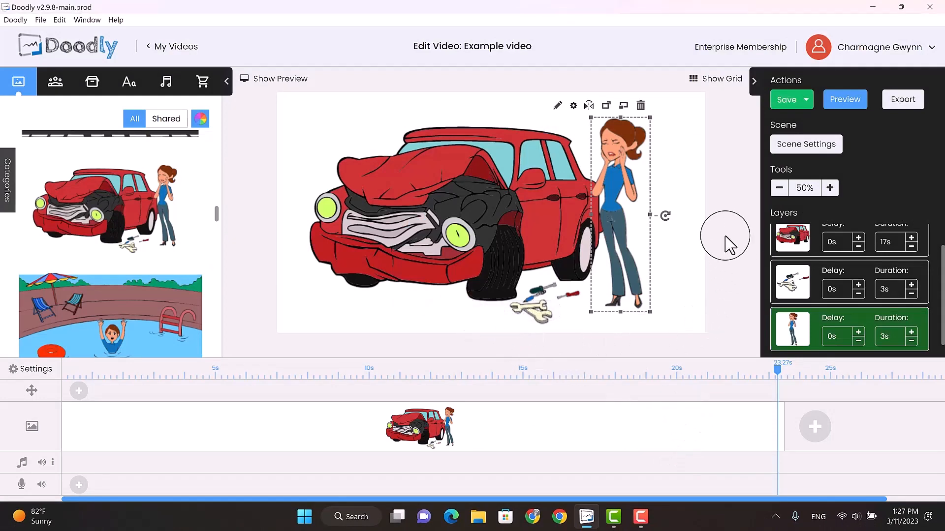
- Save the video and add a new blank scene after the car scene on the timeline
key(ctrl+s)
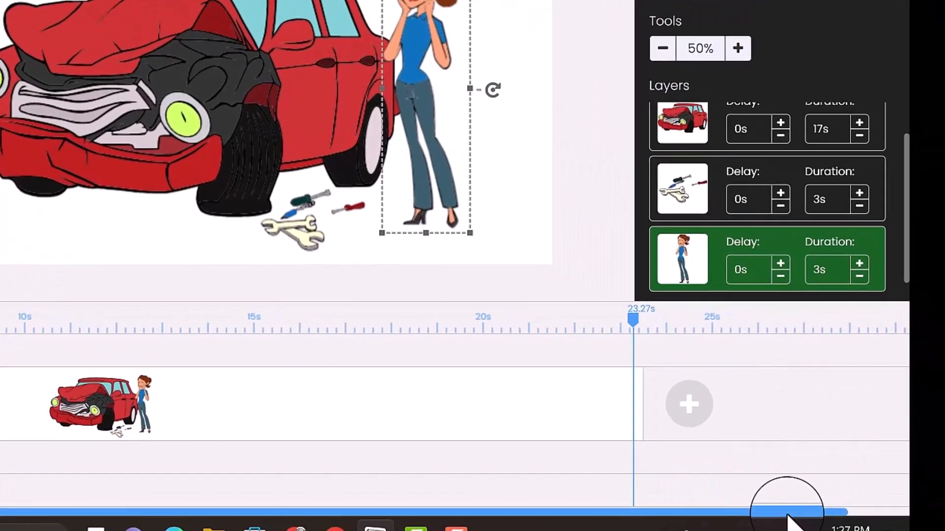
drag(787, 514, 892, 514)
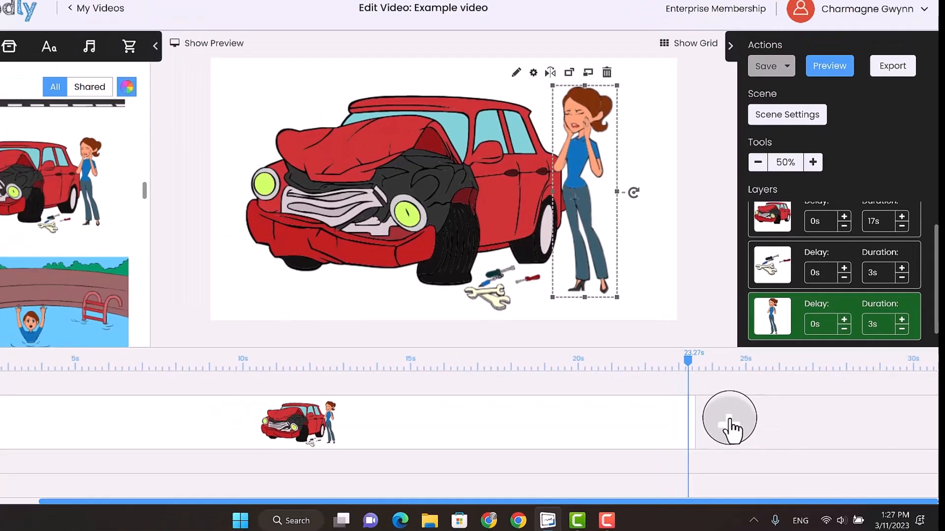
click(621, 406)
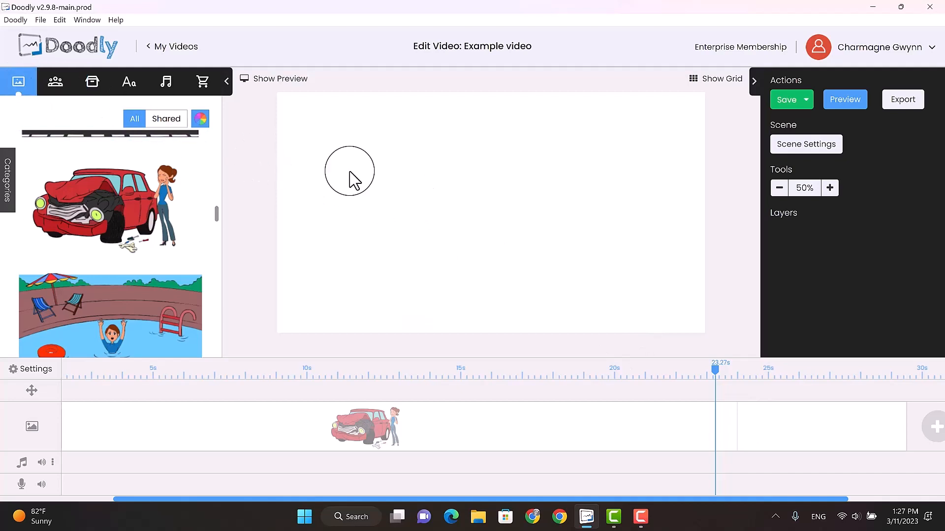
- Search the props for "house" and place the green-roofed House in the upper-left part of the blank scene
click(93, 86)
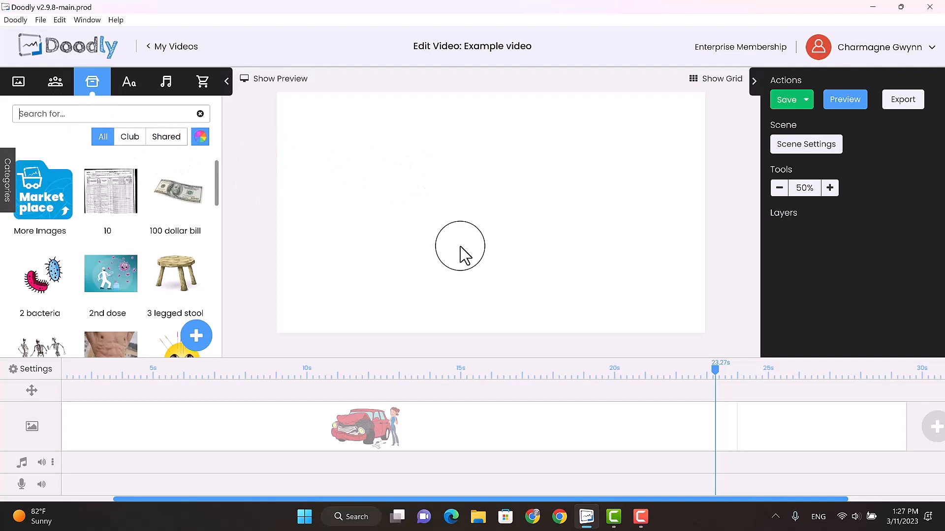
text(hous)
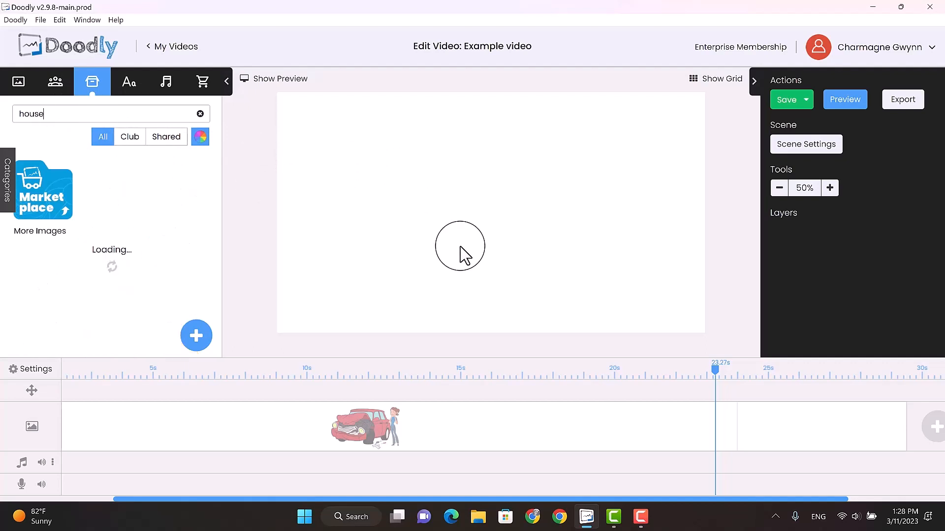
text(e)
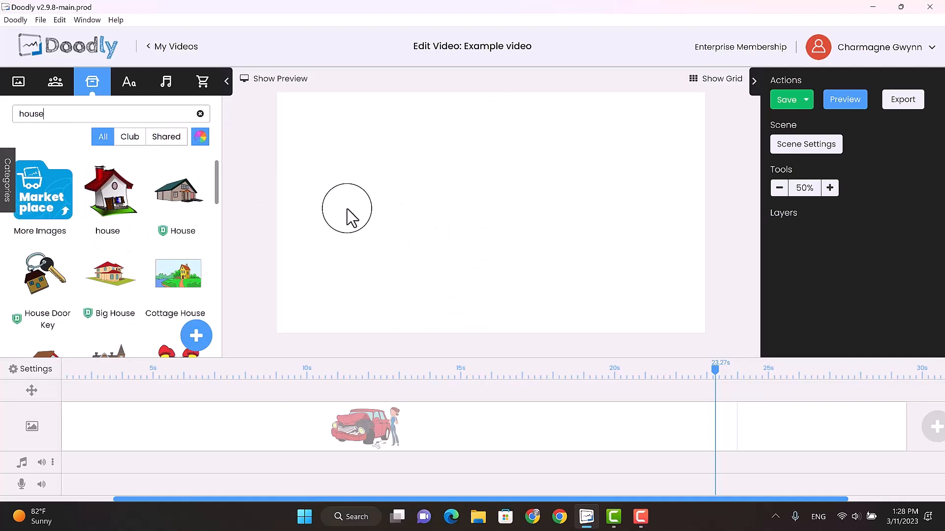
drag(185, 197, 410, 176)
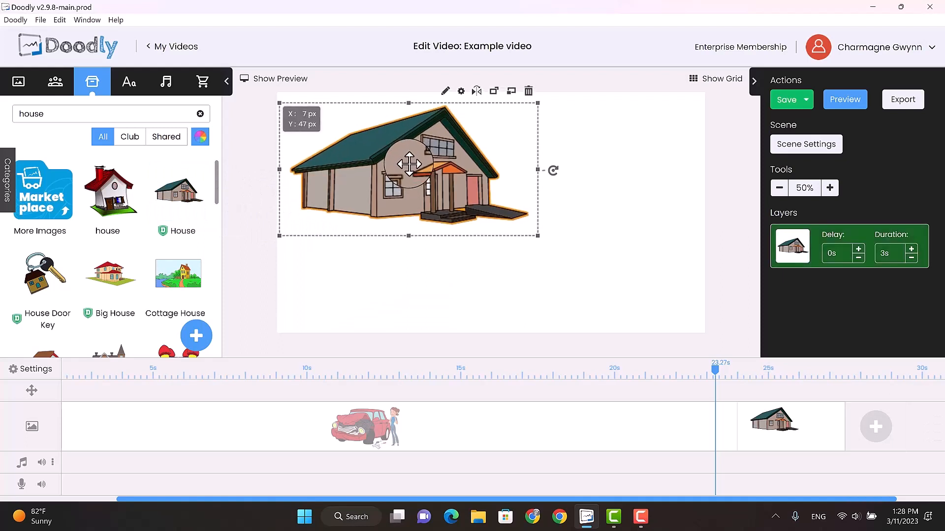
click(421, 285)
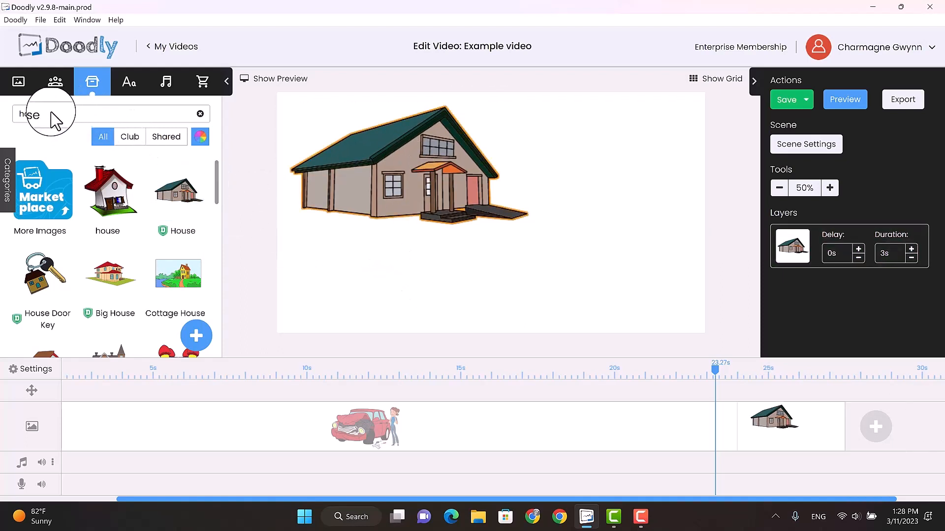
- Search the props for "bush", add Garden 2 and shrink it to fit in front of the house's left wall
drag(51, 113, 13, 114)
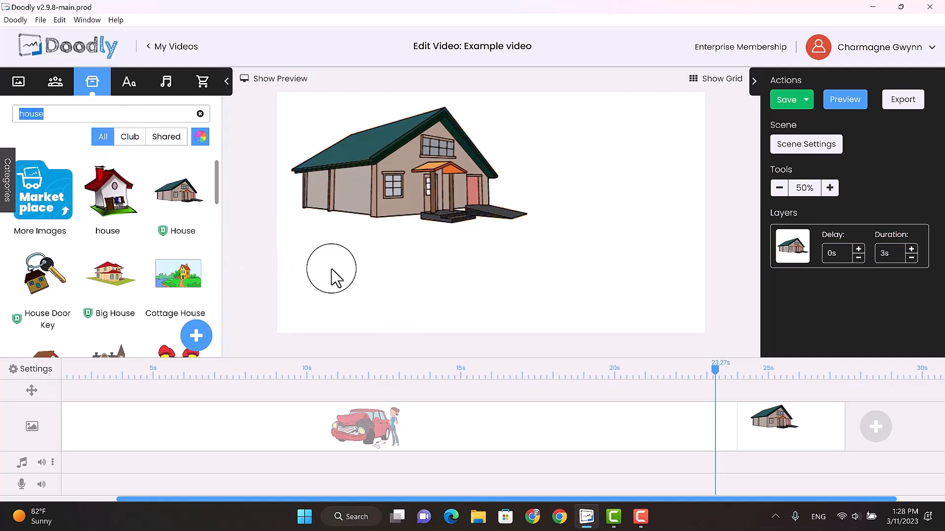
text(bush)
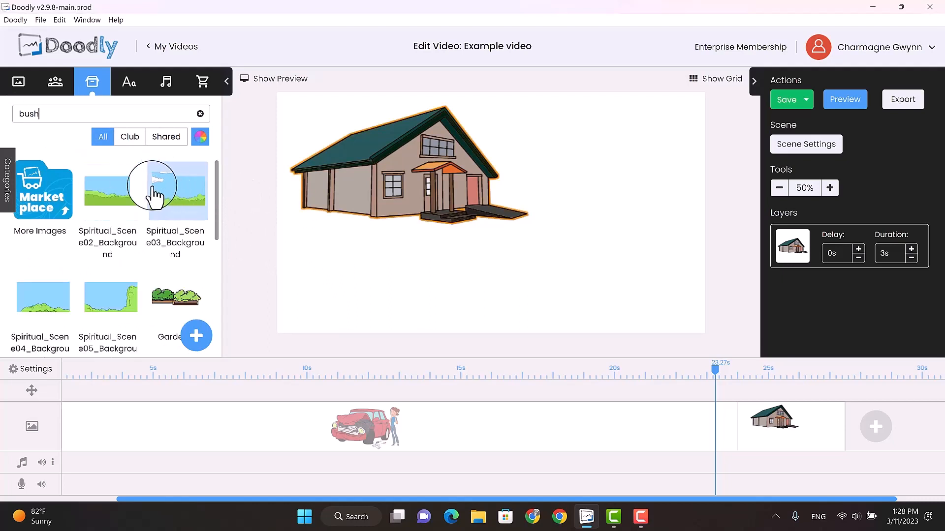
scroll(150, 221, down, 1)
scroll(150, 222, down, 1)
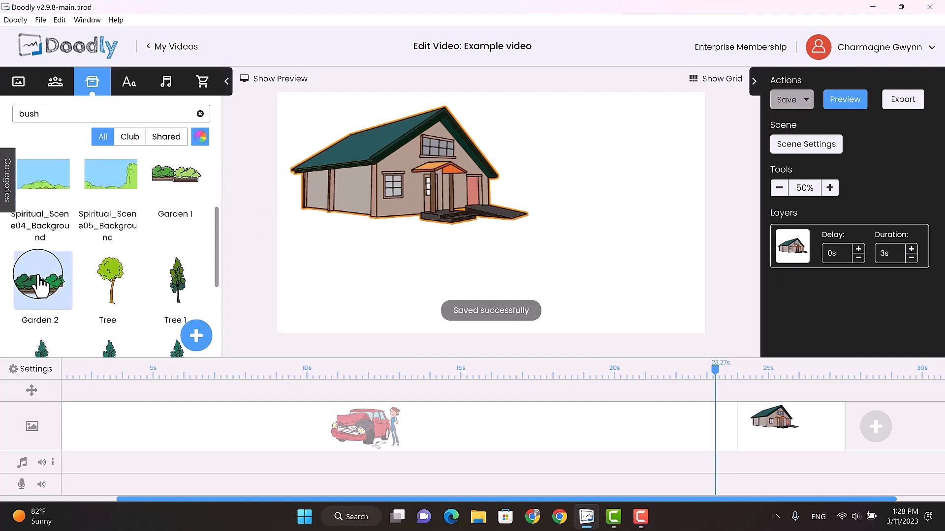
drag(39, 285, 370, 210)
drag(452, 248, 390, 222)
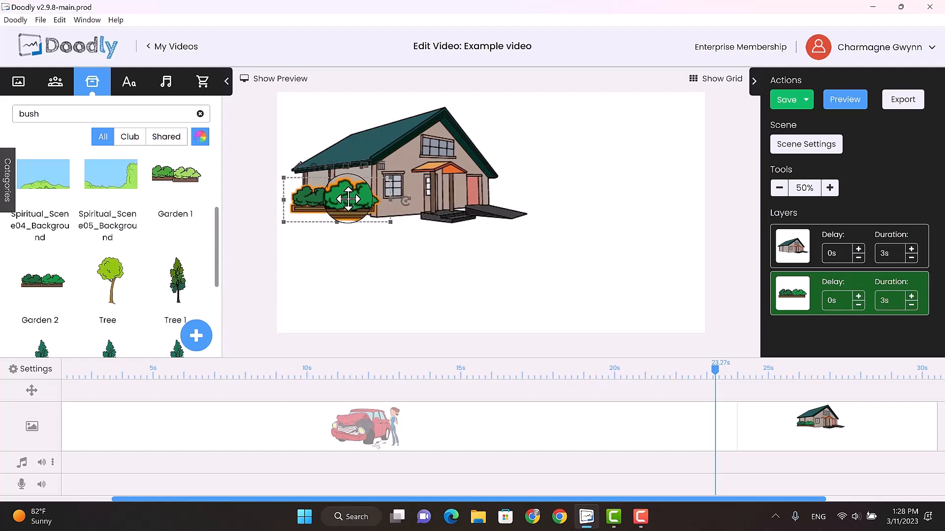
drag(348, 198, 352, 206)
click(403, 270)
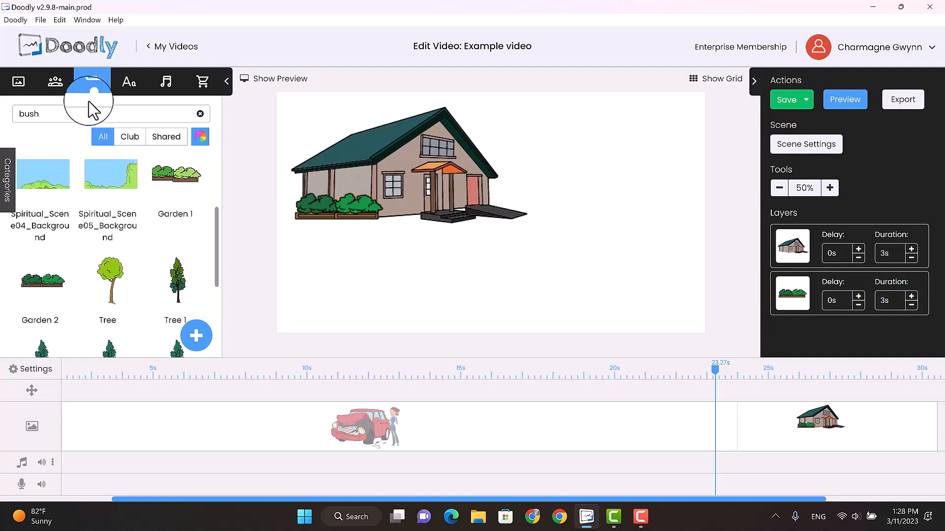
- Search the props for "tree", add the slender light-green Tree 1 and shrink it to stand just right of the house
double_click(28, 114)
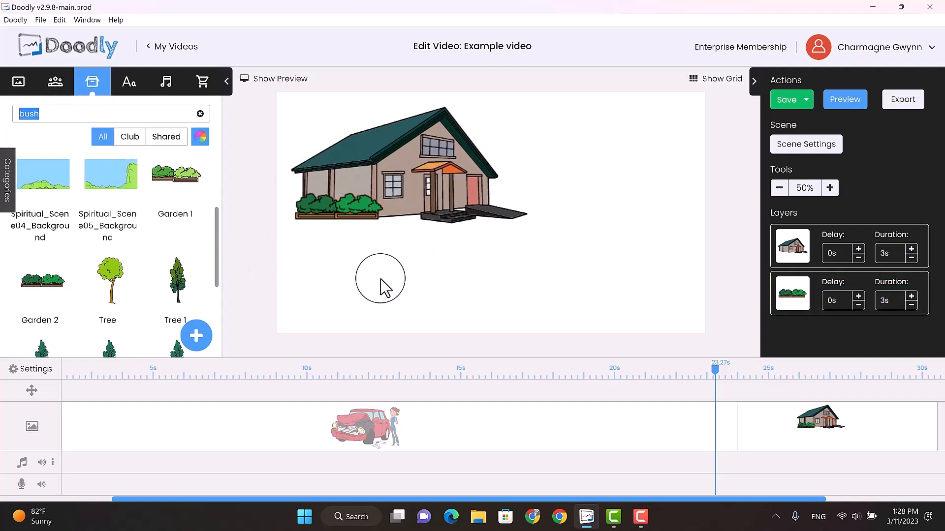
text(tree)
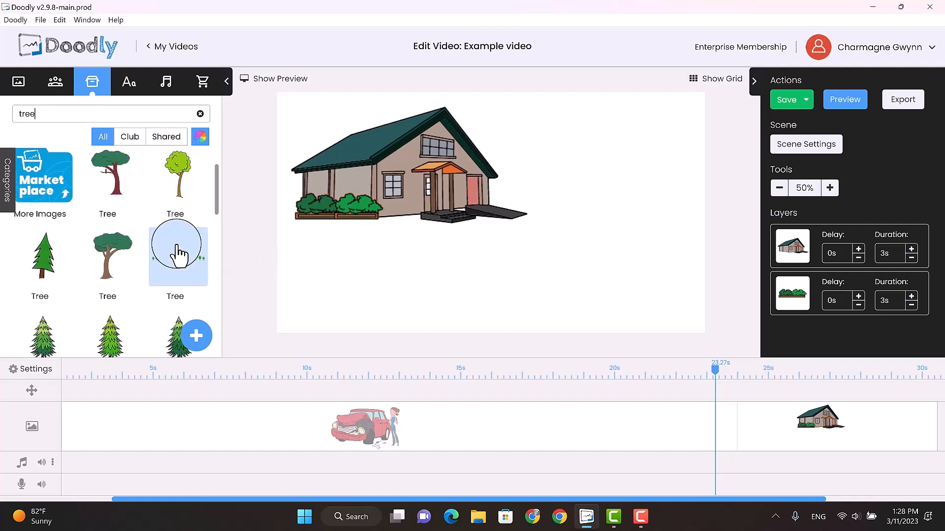
scroll(170, 249, down, 5)
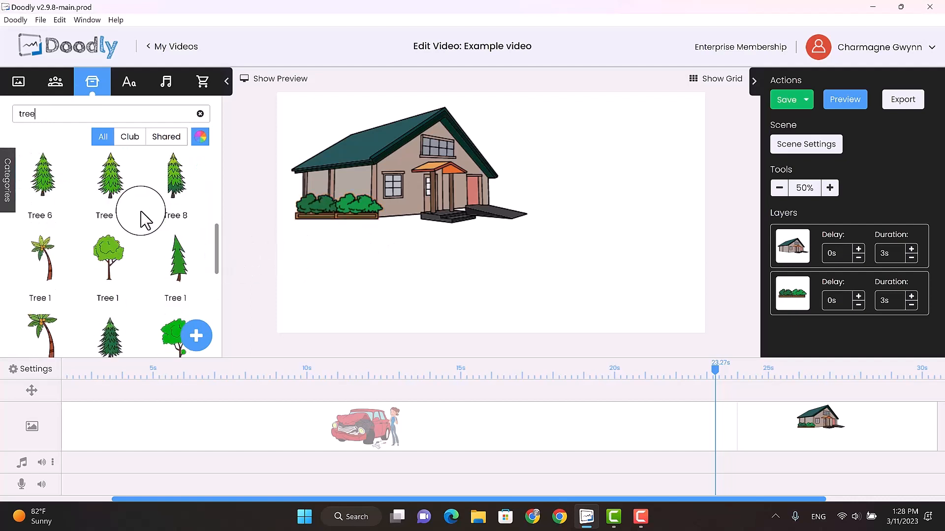
scroll(143, 219, down, 5)
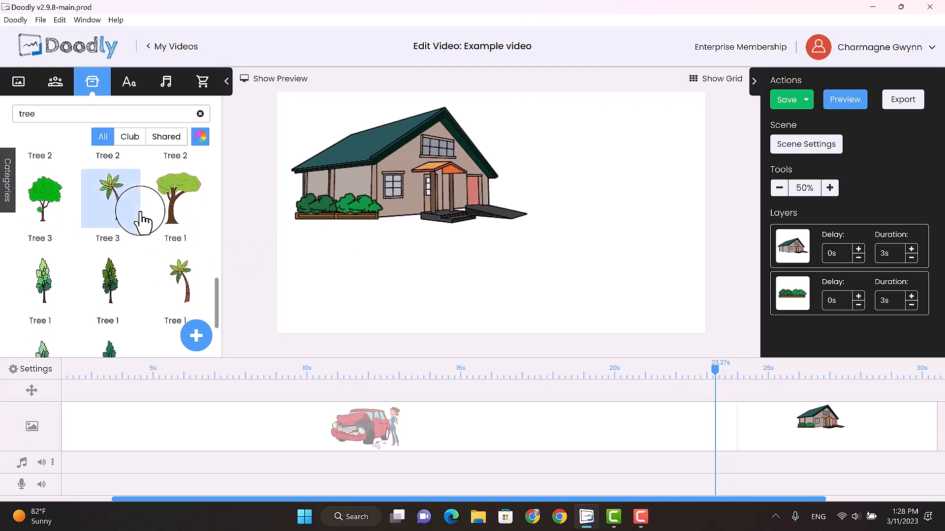
scroll(140, 212, down, 1)
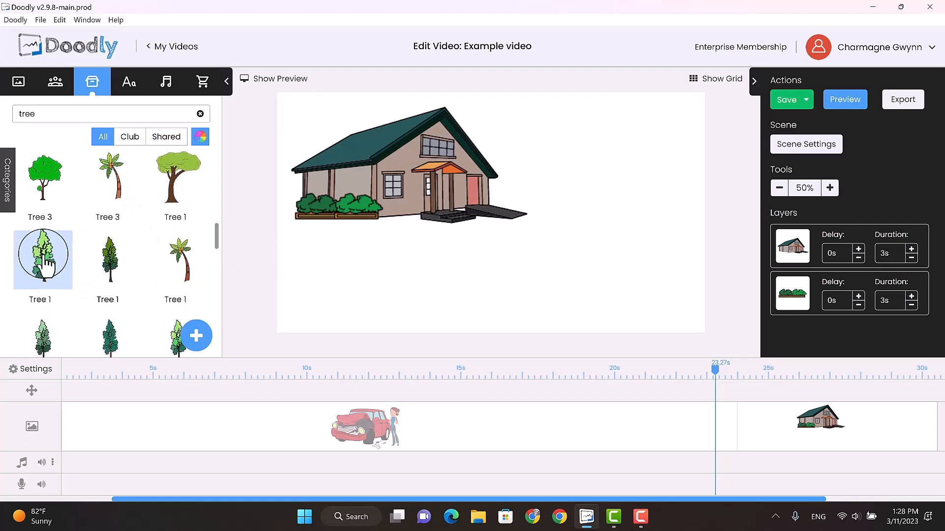
mouse_move(45, 258)
mouse_down()
mouse_move(393, 226)
mouse_move(536, 187)
mouse_move(544, 143)
mouse_move(540, 164)
mouse_up()
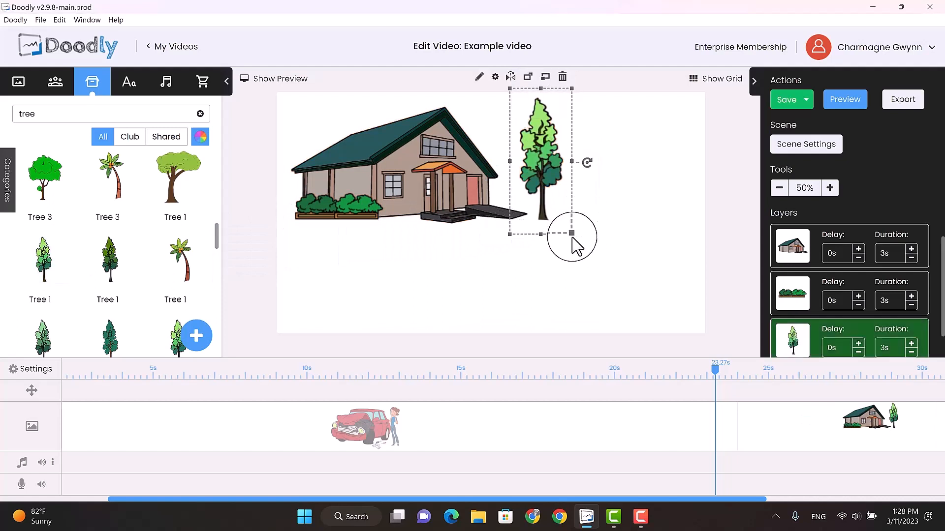
drag(570, 234, 561, 211)
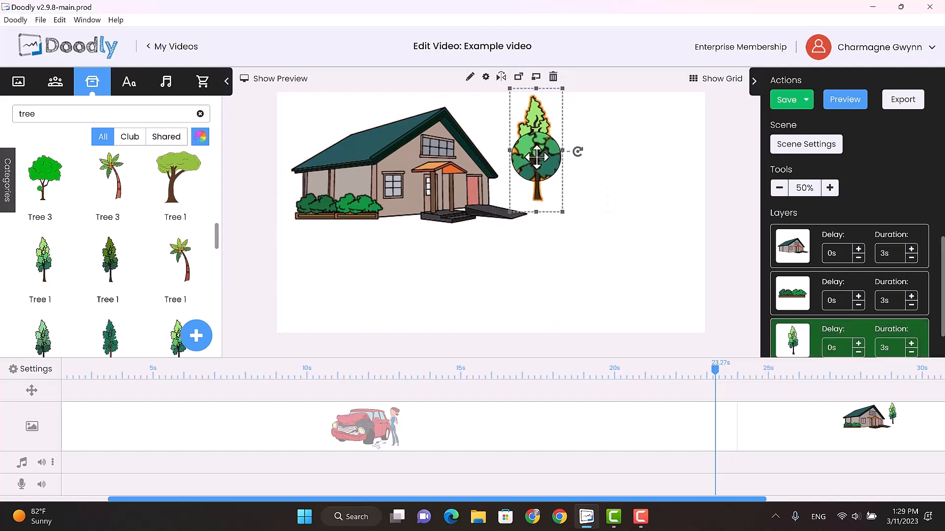
drag(544, 152, 533, 165)
click(607, 241)
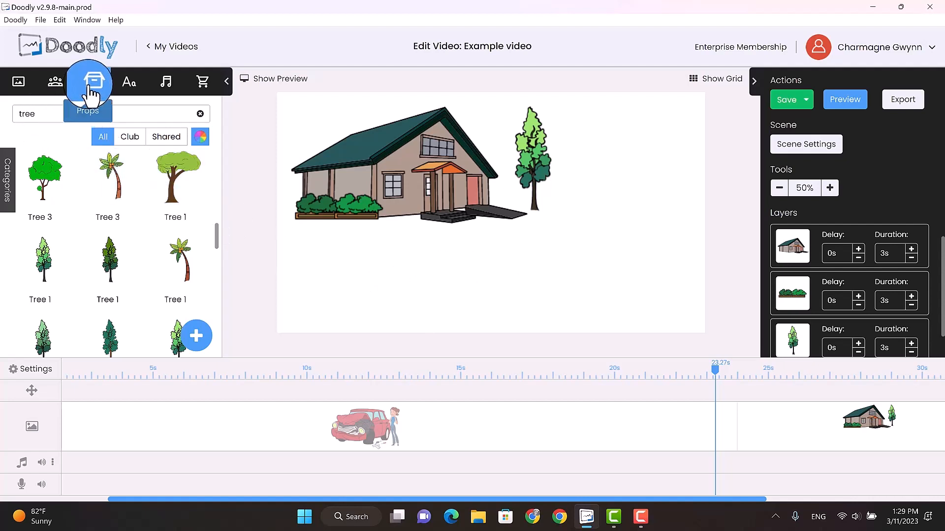
- Search the props for "dog" and place the Goldendoodle in the scene's foreground below the tree
drag(39, 113, 12, 116)
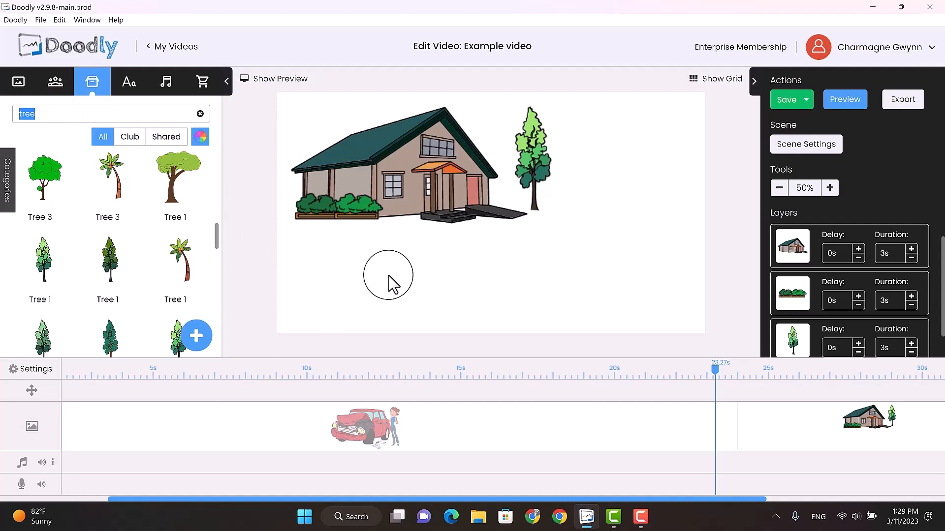
text(dog)
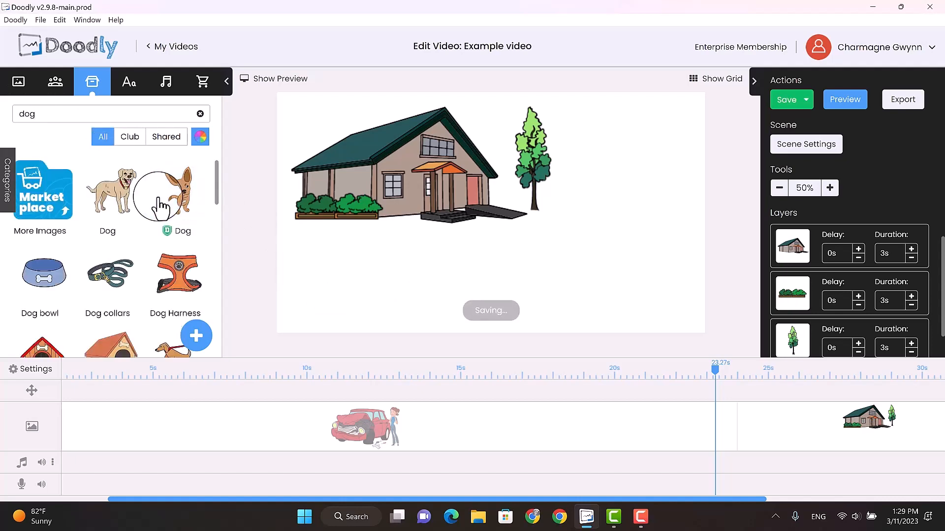
scroll(148, 201, down, 7)
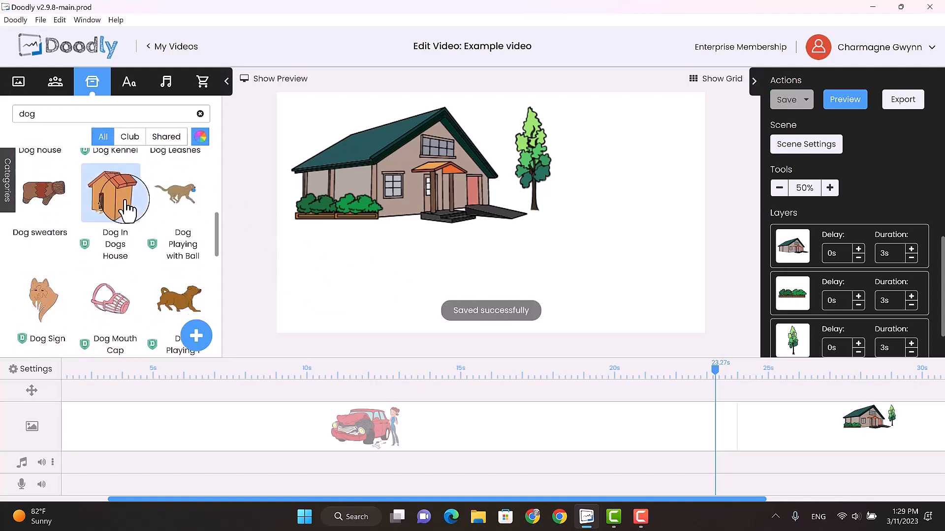
scroll(125, 209, down, 4)
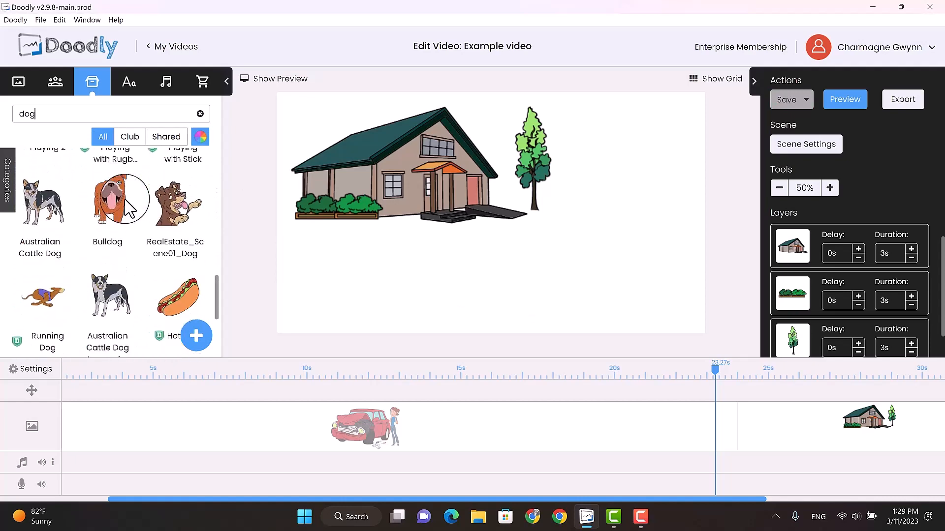
scroll(123, 207, down, 3)
scroll(120, 203, down, 5)
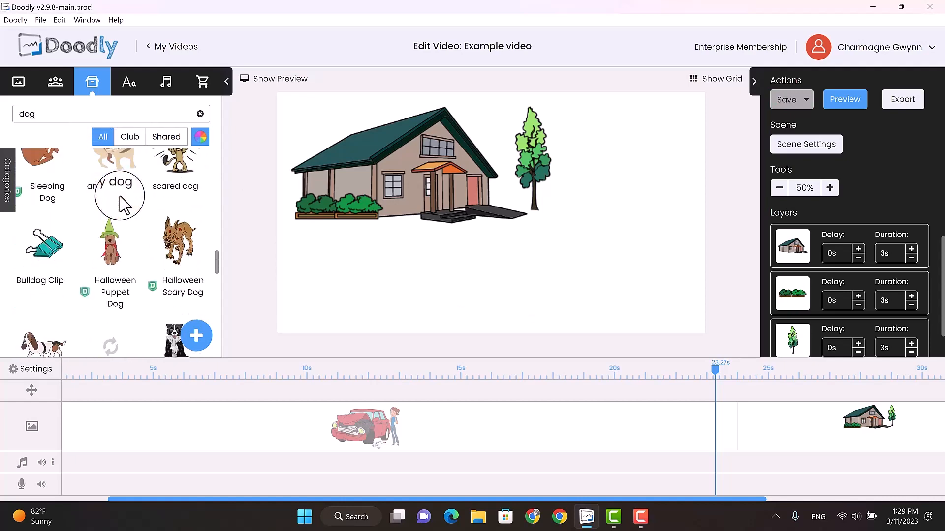
scroll(123, 204, down, 5)
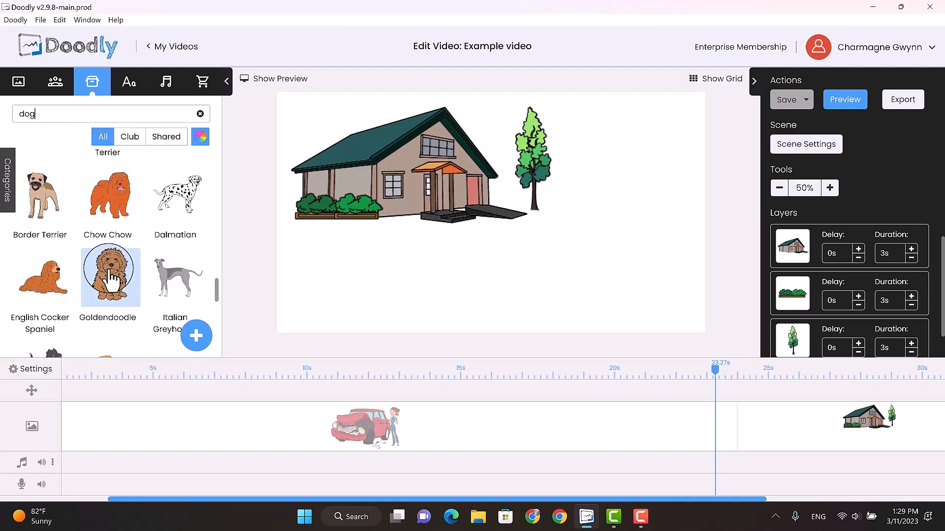
drag(112, 283, 541, 259)
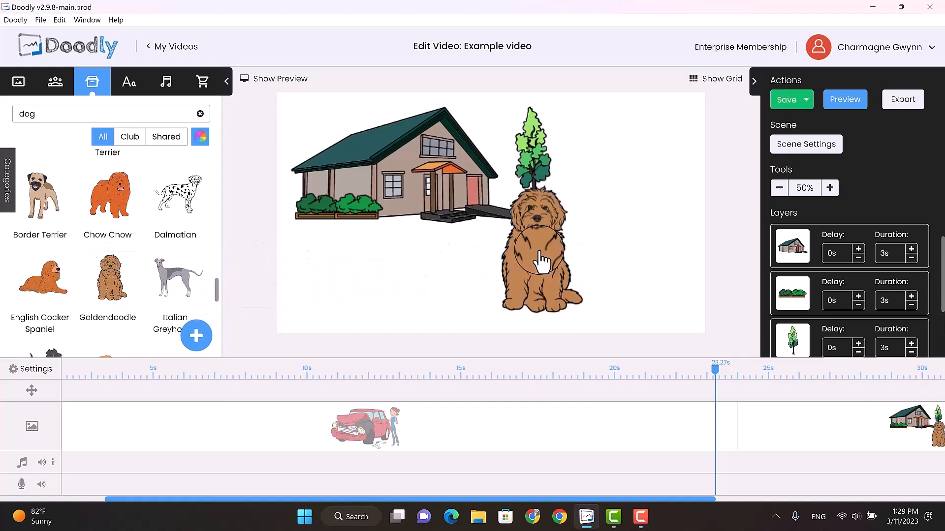
- Shrink the Goldendoodle to about half its size and place it in the foreground below the tree
click(544, 267)
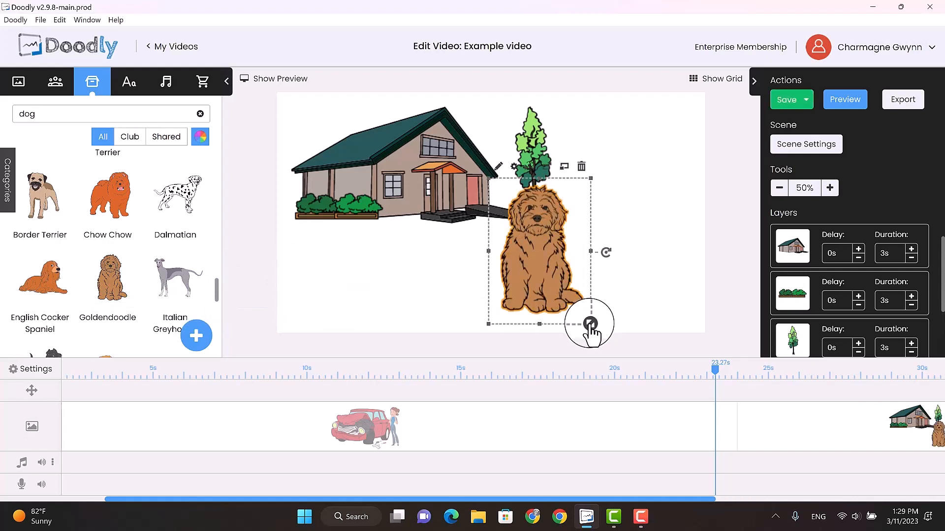
drag(590, 325, 530, 258)
drag(510, 219, 541, 289)
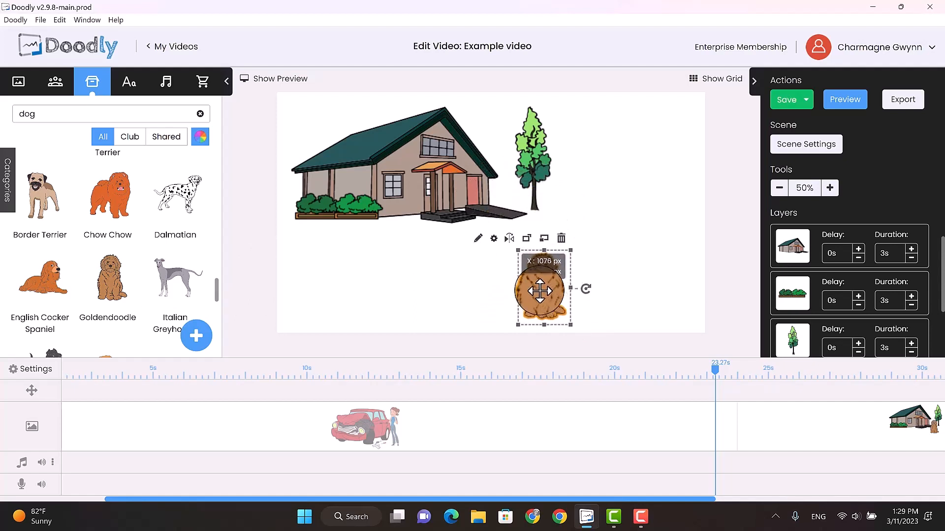
click(465, 290)
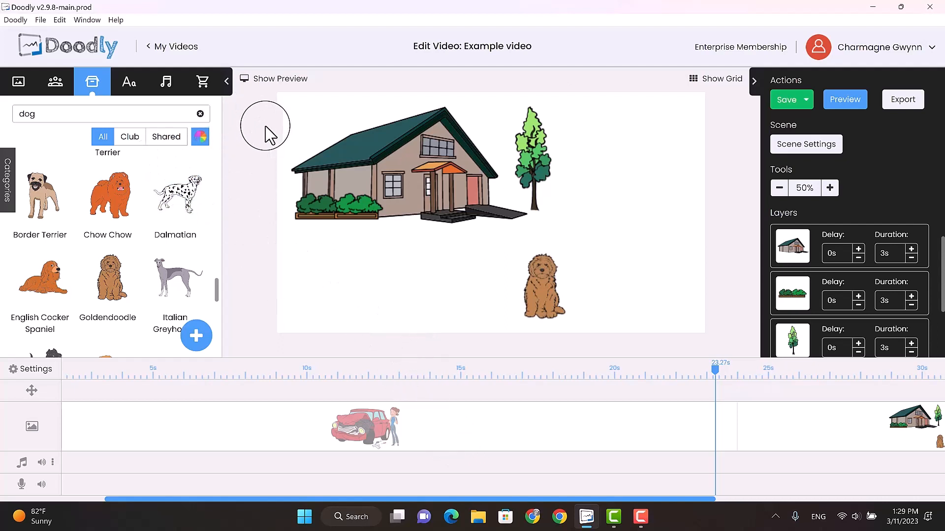
- Search the characters for "mary" and place Mary Happy in the foreground beside the dog, on the side away from the house
click(56, 85)
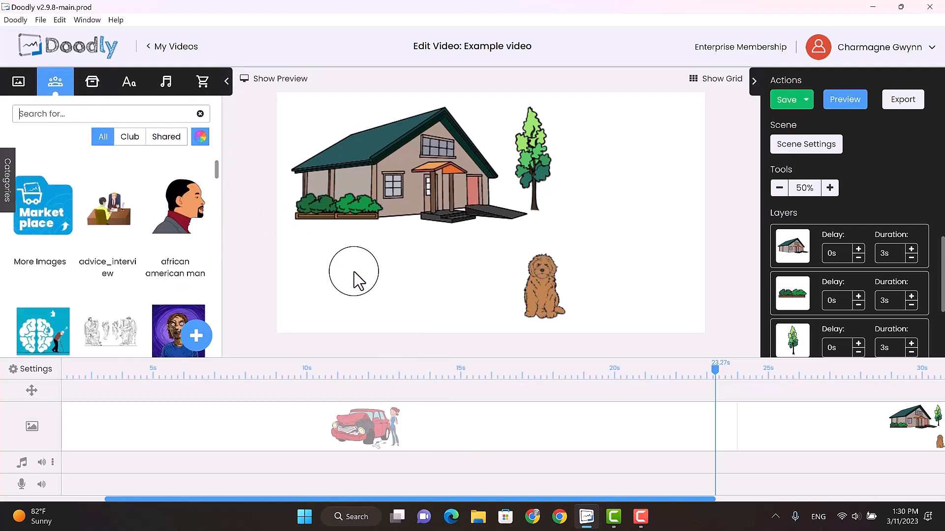
text(mary)
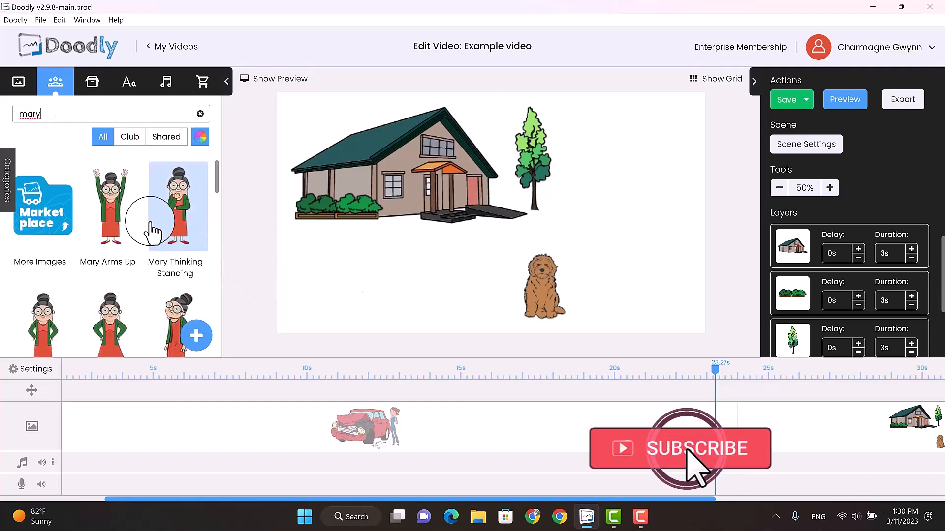
scroll(141, 211, down, 1)
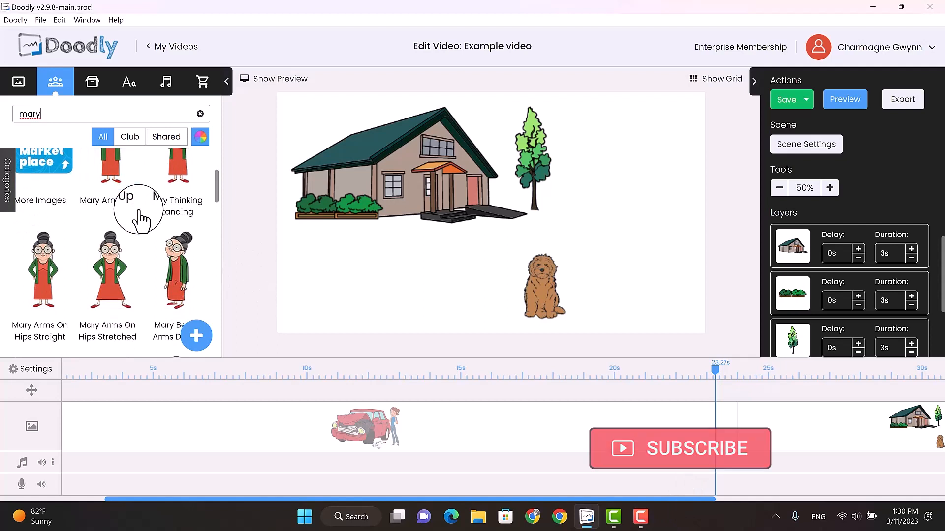
scroll(138, 217, down, 3)
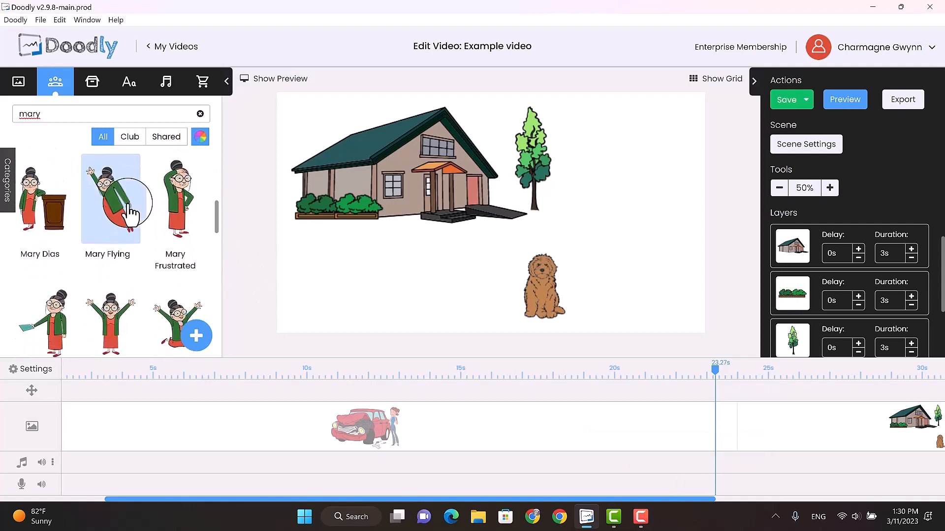
scroll(129, 212, down, 1)
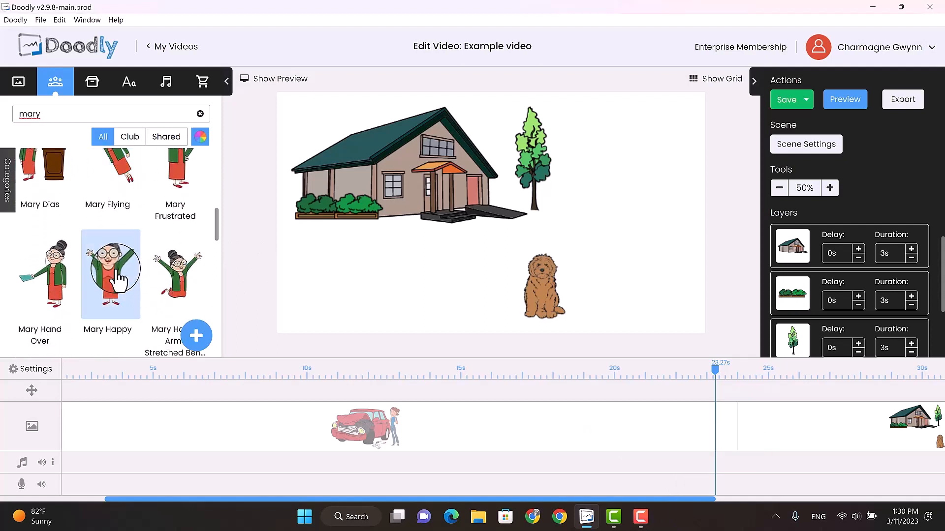
drag(117, 276, 613, 242)
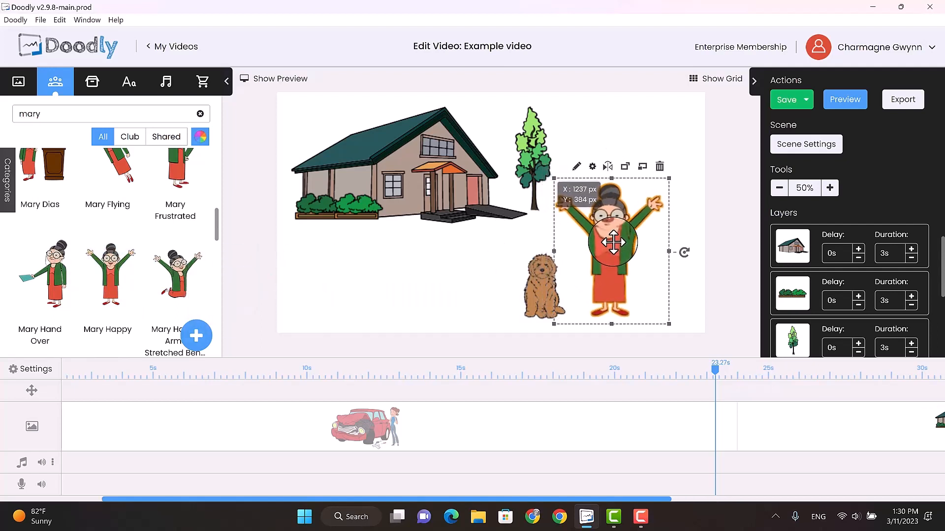
click(447, 281)
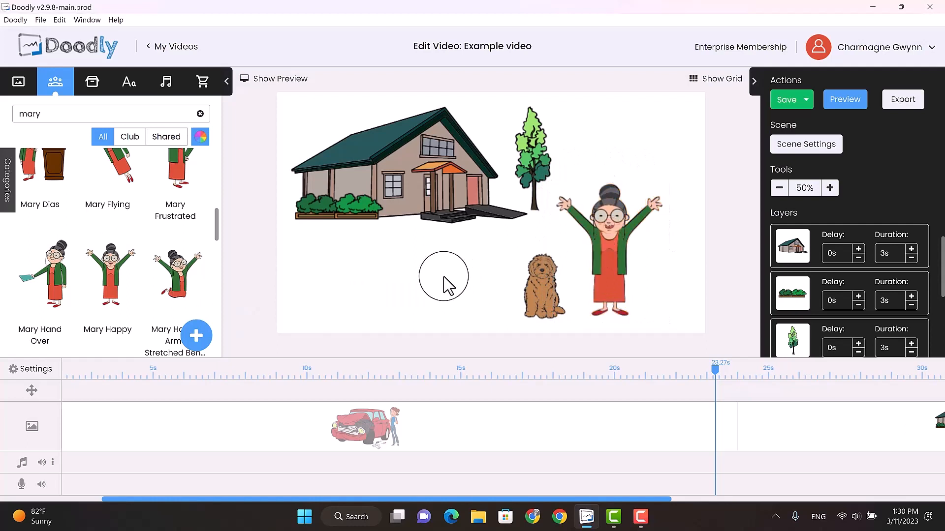
- Save the video and return to the wrecked-car scene on the timeline
key(ctrl+s)
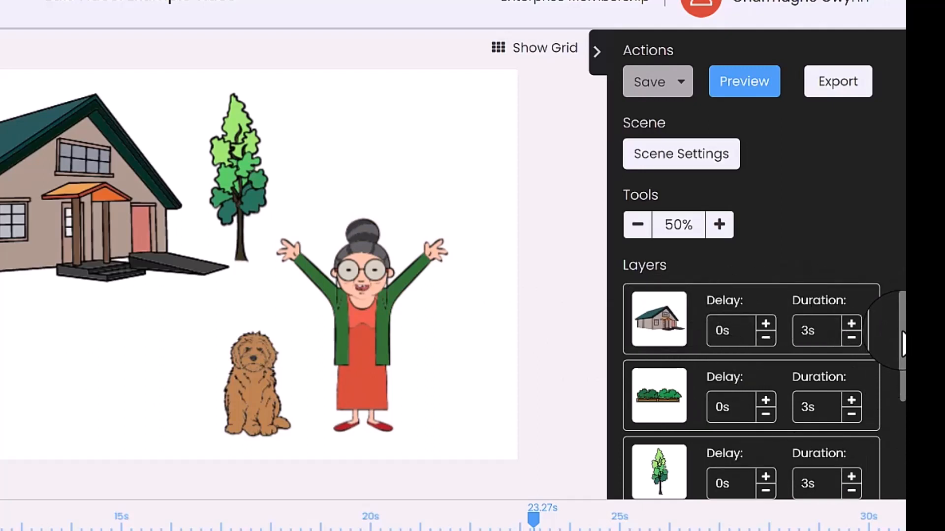
scroll(902, 355, down, 1)
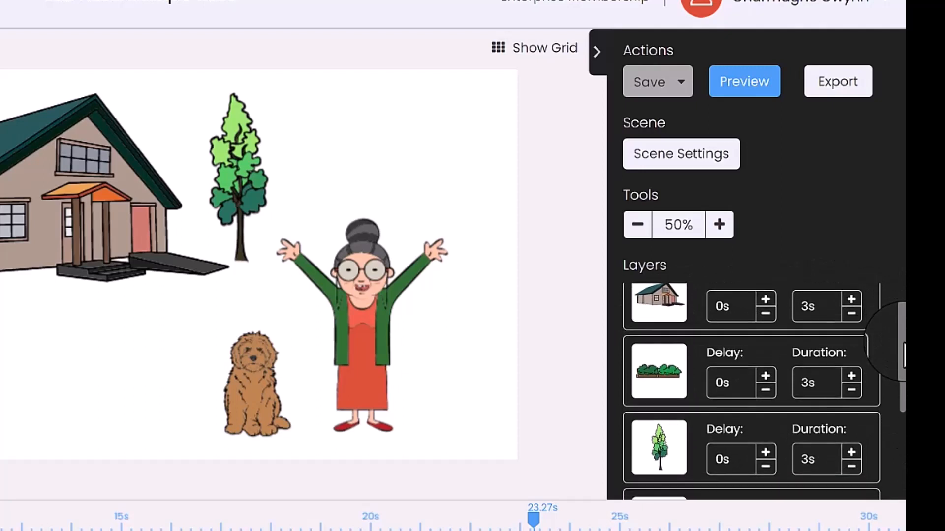
scroll(902, 355, up, 1)
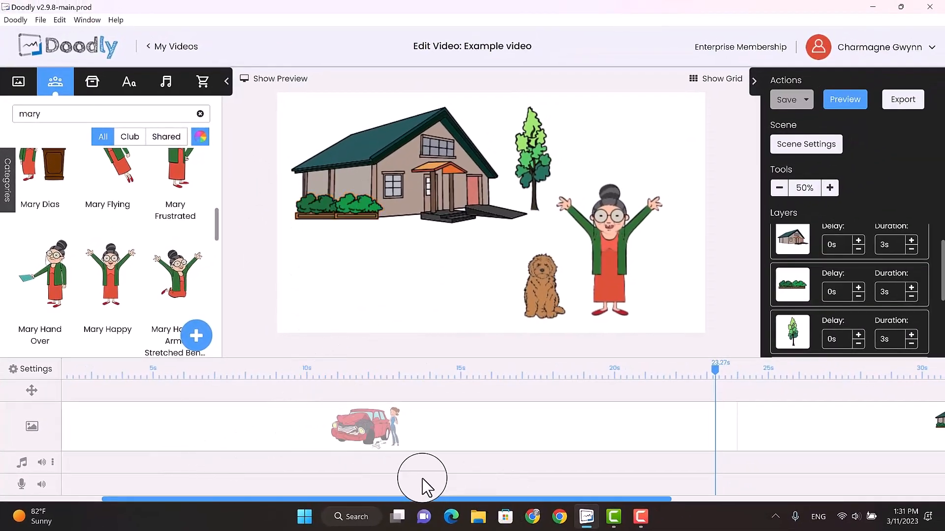
click(205, 426)
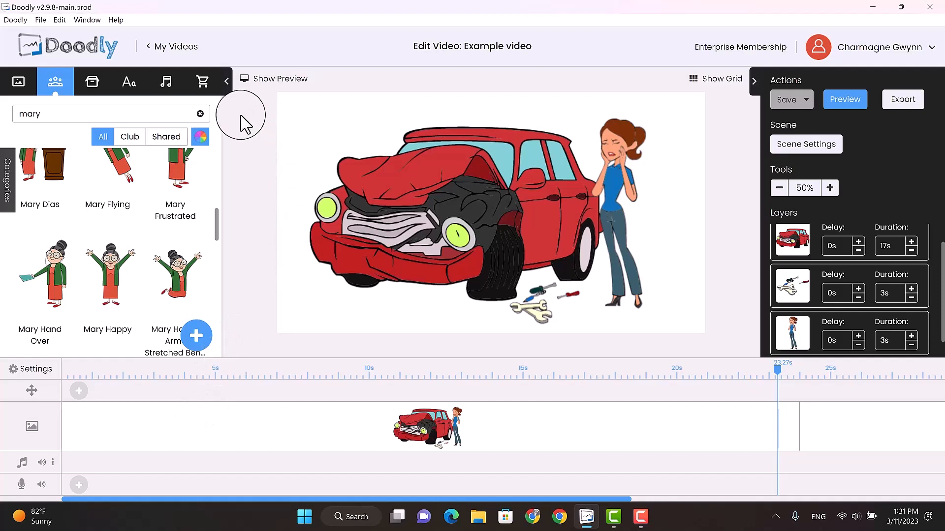
- Upload "doodly basics example video" from the Desktop's Doodly Basics folder as a new sound and place it at the start of the sound track
click(167, 88)
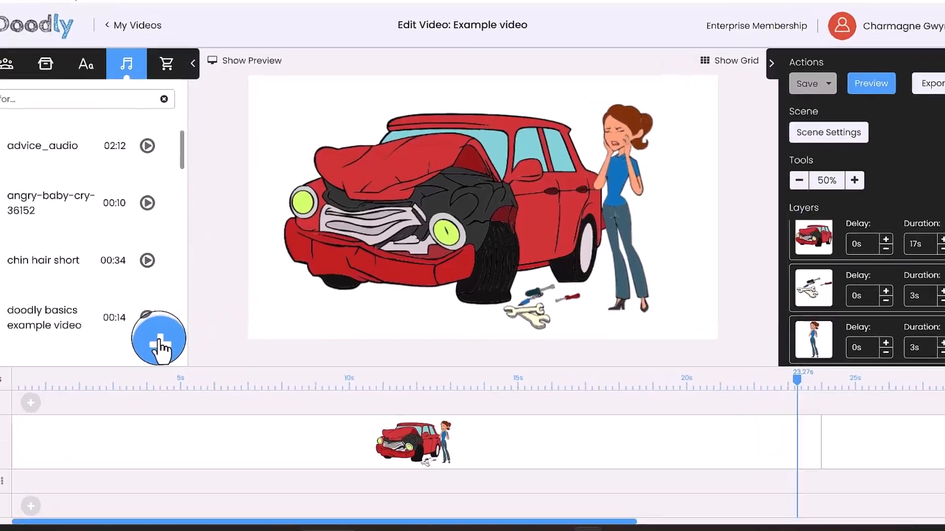
click(197, 338)
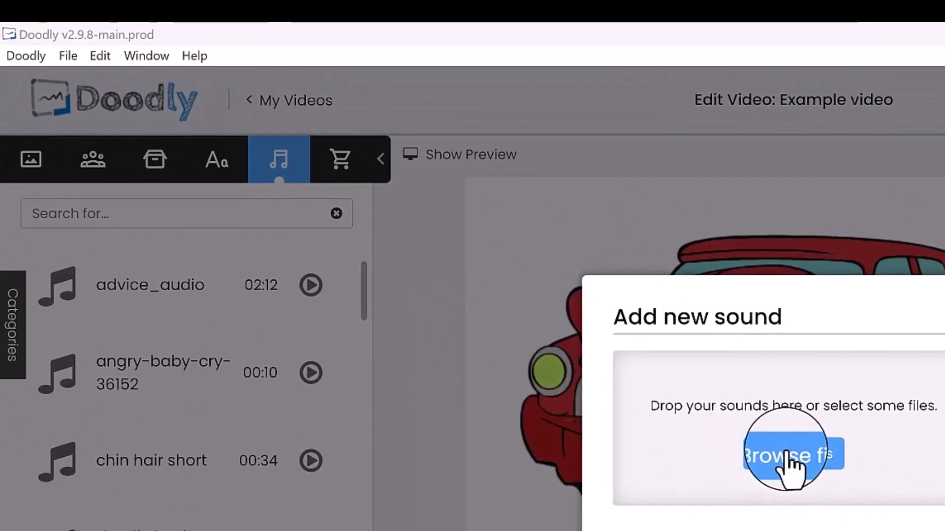
click(396, 252)
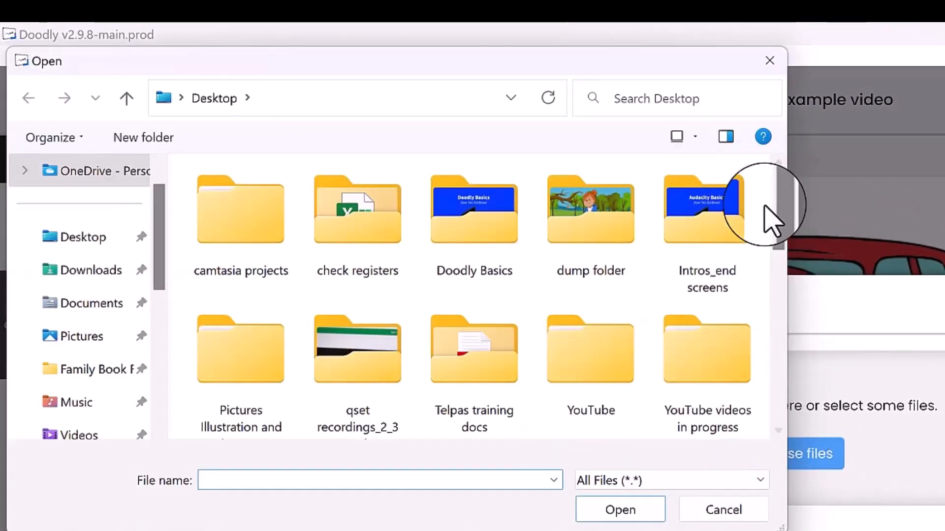
double_click(492, 226)
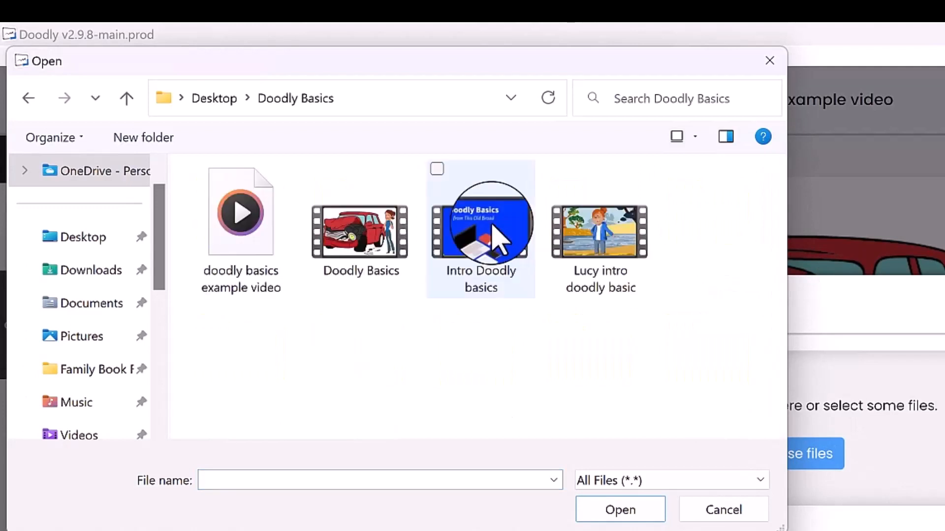
click(240, 224)
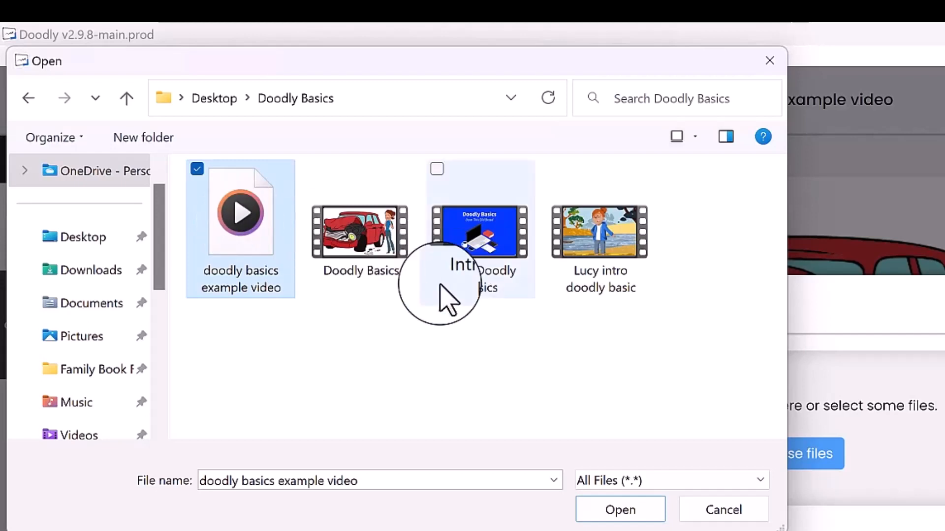
click(624, 512)
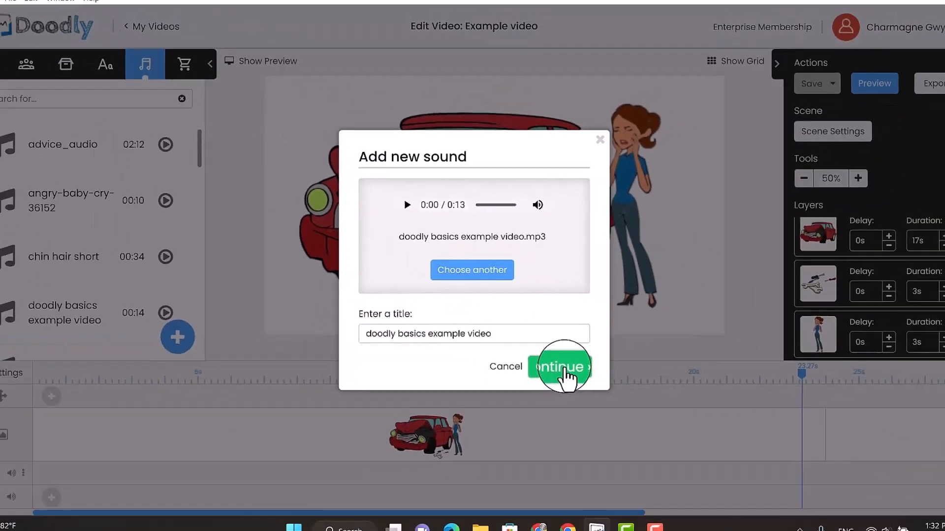
click(566, 374)
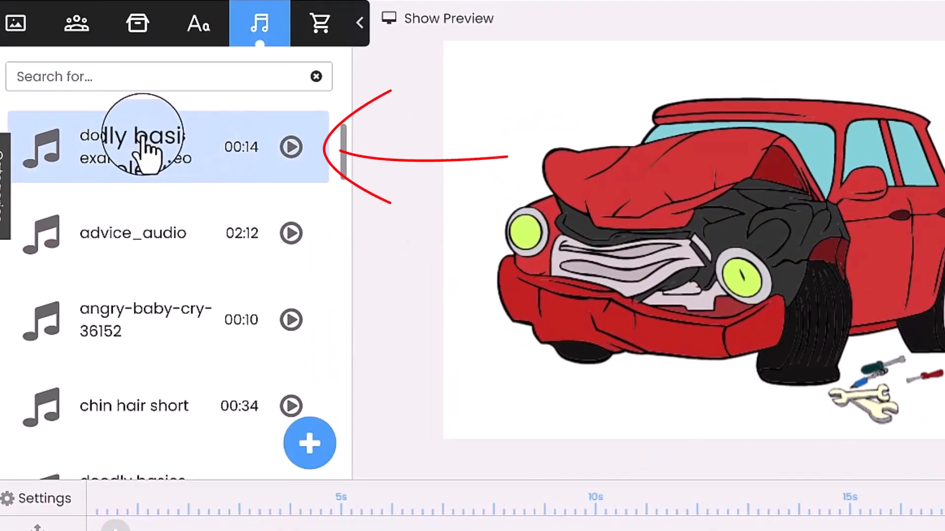
mouse_move(143, 143)
mouse_down()
mouse_move(163, 187)
mouse_move(184, 351)
mouse_move(178, 530)
mouse_up()
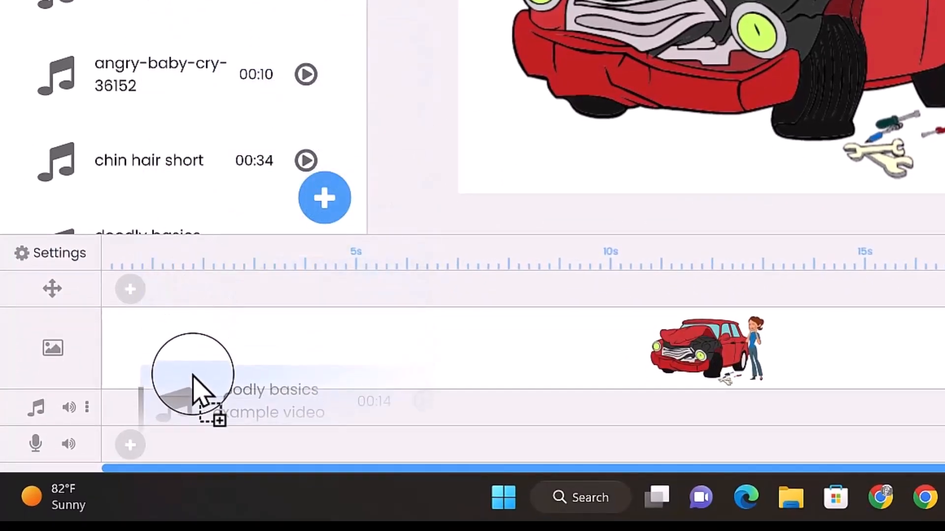
drag(193, 376, 192, 401)
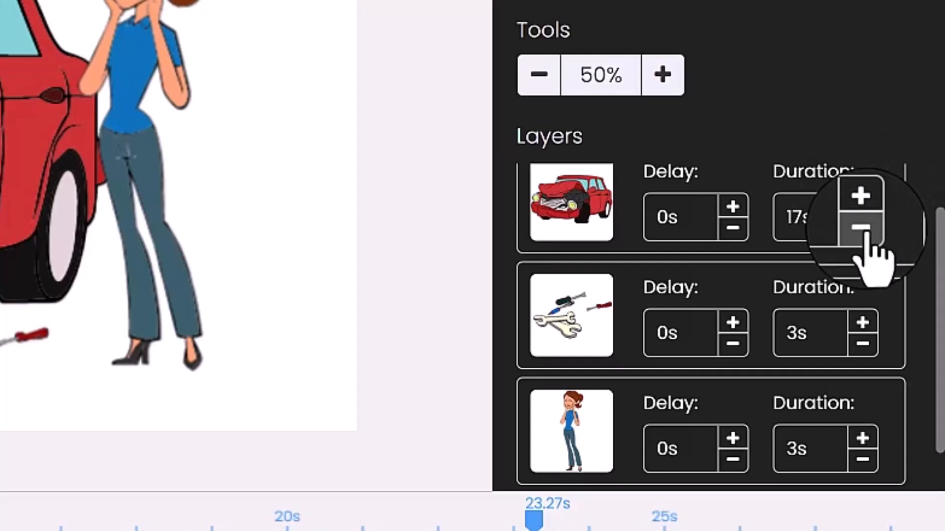
- Shorten the drawing duration of the red car layer to 5s
click(817, 219)
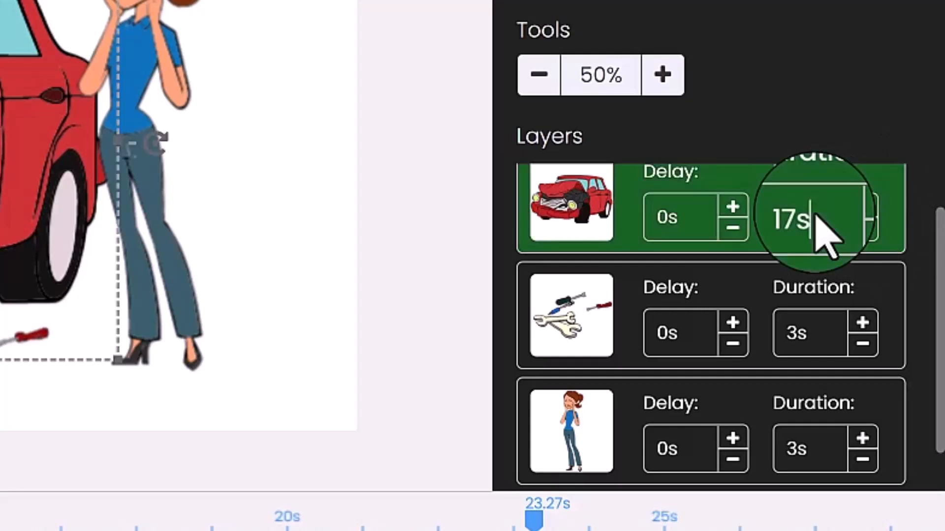
click(861, 229)
click(861, 229)
click(861, 229)
click(861, 230)
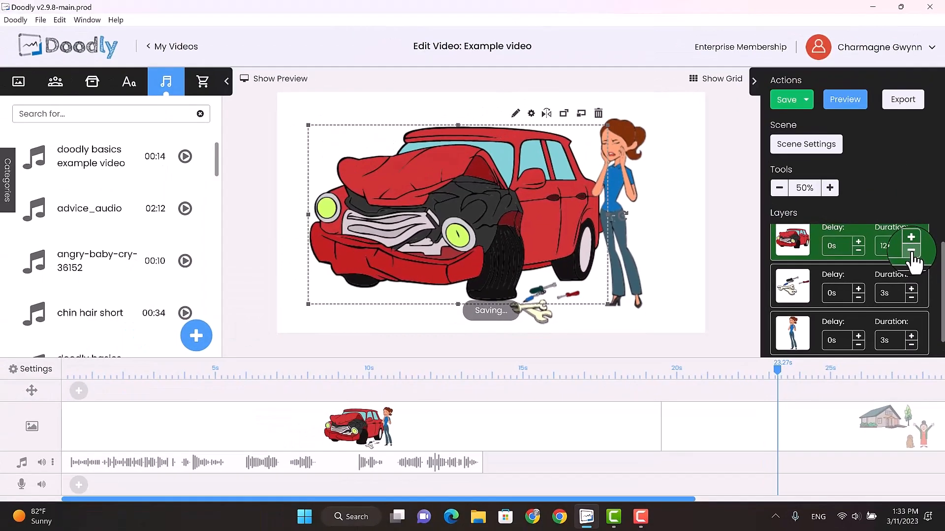
click(911, 251)
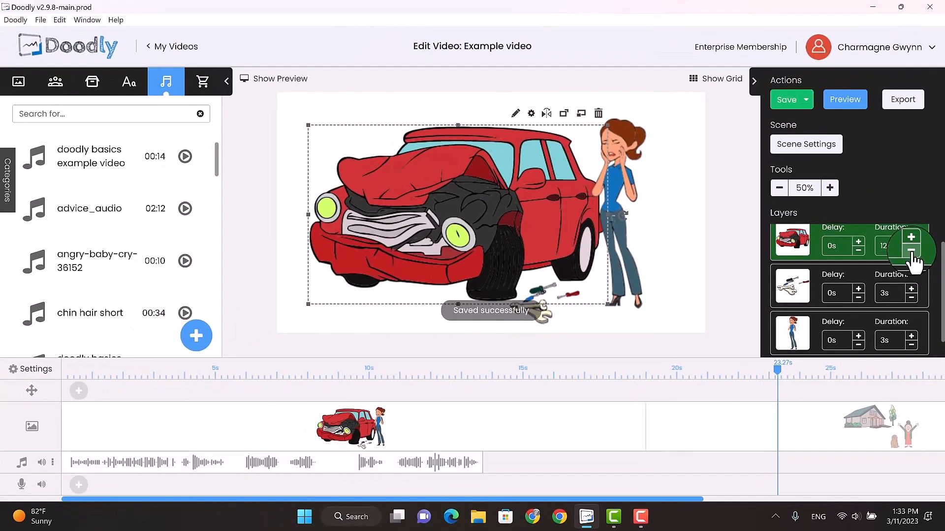
click(911, 251)
click(911, 251)
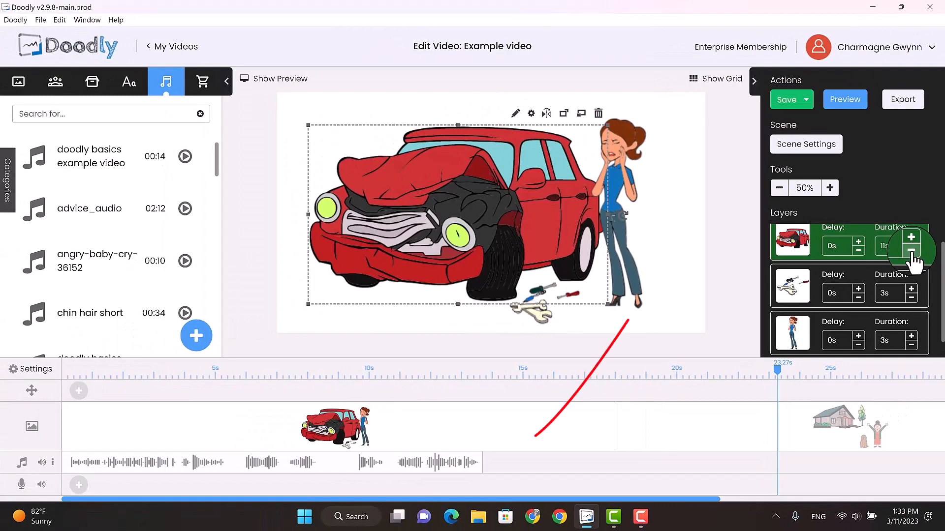
click(912, 251)
click(911, 251)
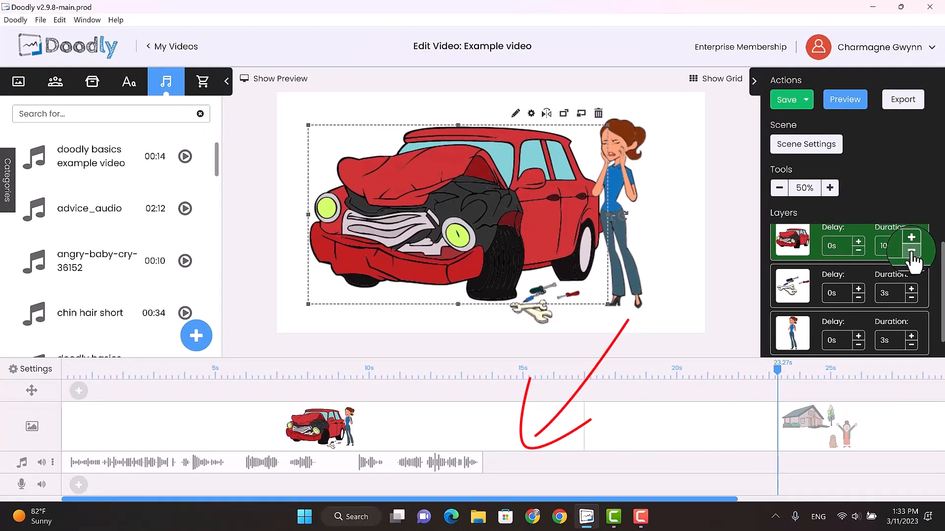
click(912, 251)
click(911, 251)
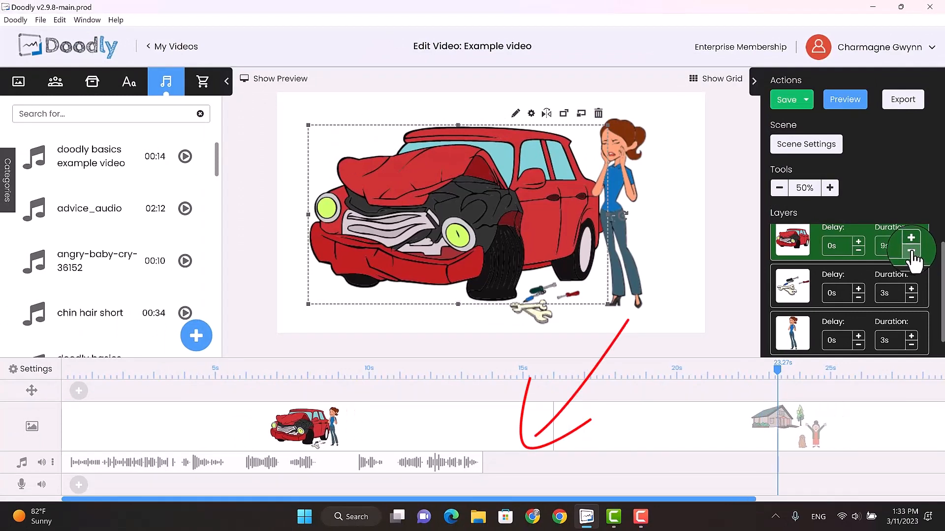
click(911, 251)
click(911, 251)
click(911, 251)
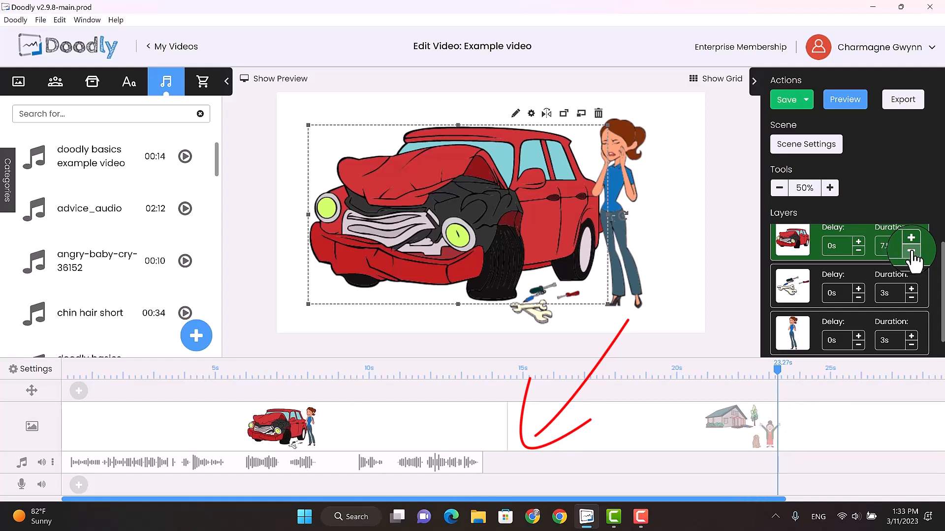
click(911, 251)
click(911, 251)
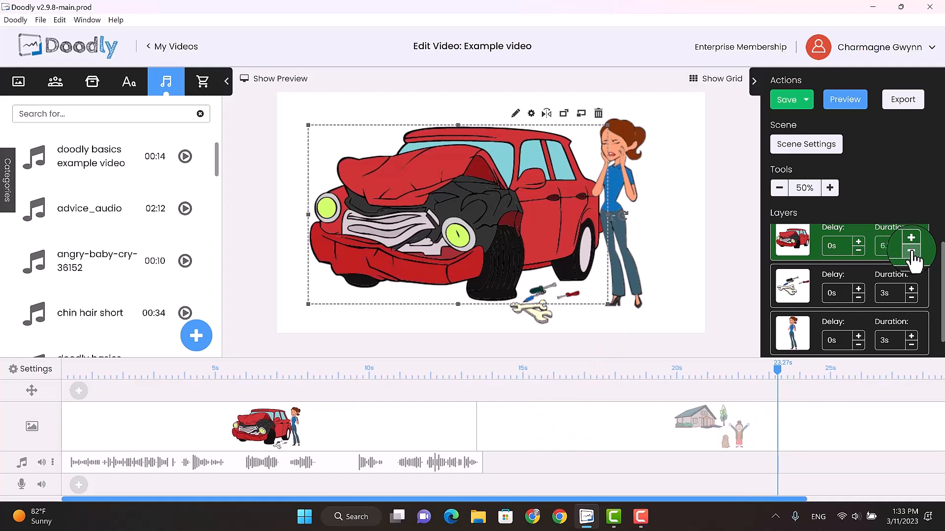
click(912, 251)
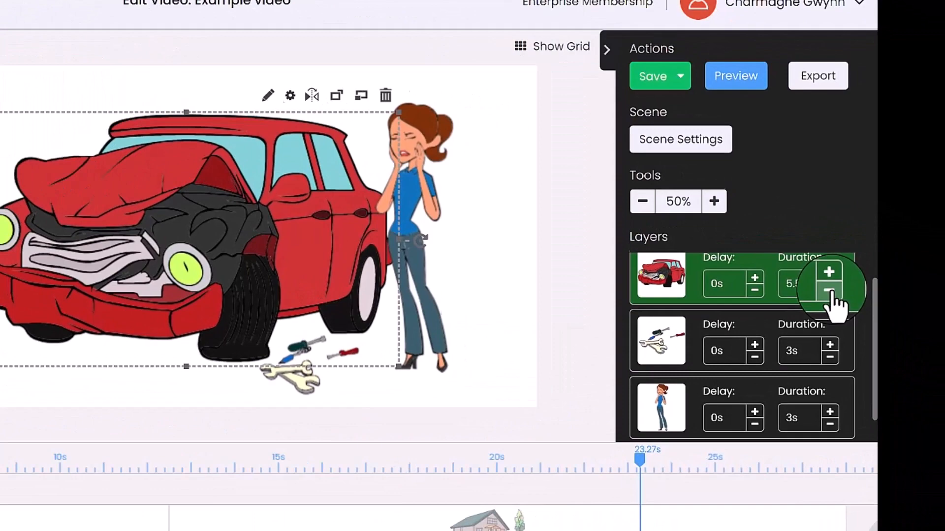
click(911, 251)
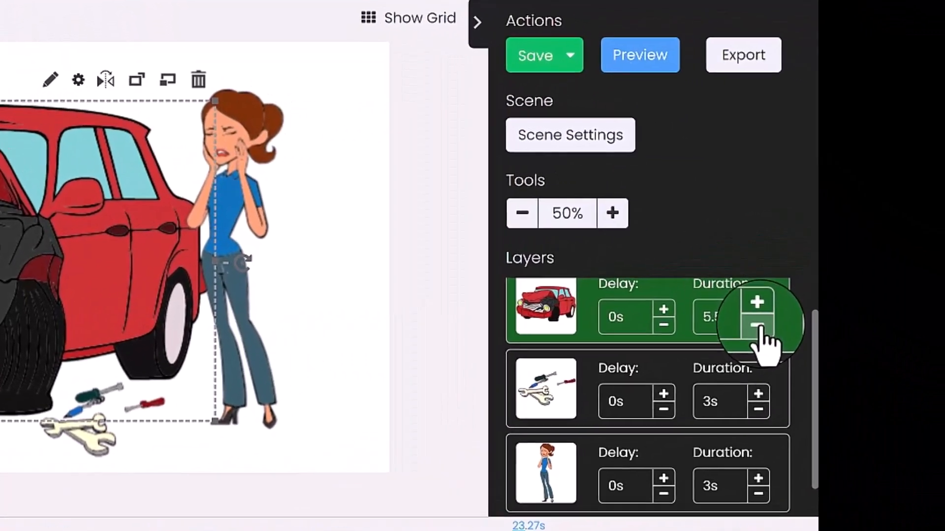
click(757, 328)
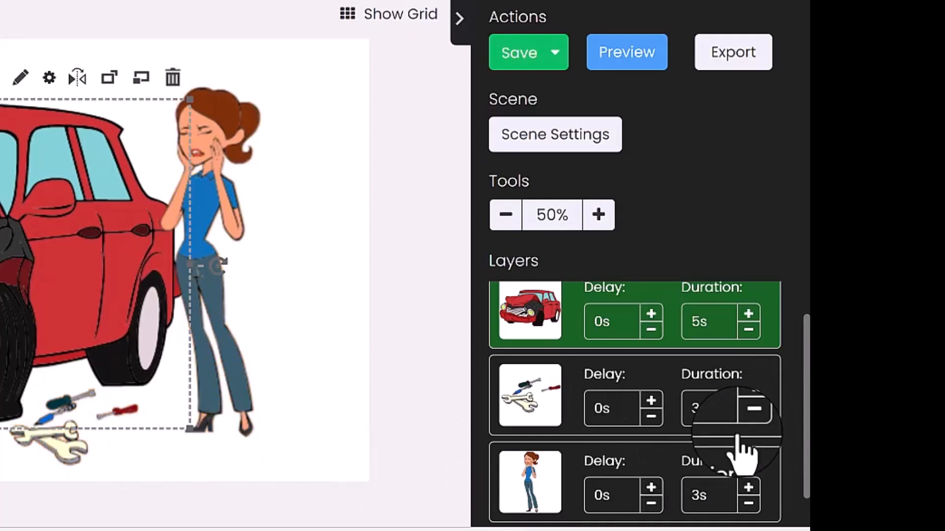
- Shorten the drawing duration of the wrenches and screwdrivers layer in the car scene to 0.5s
click(748, 417)
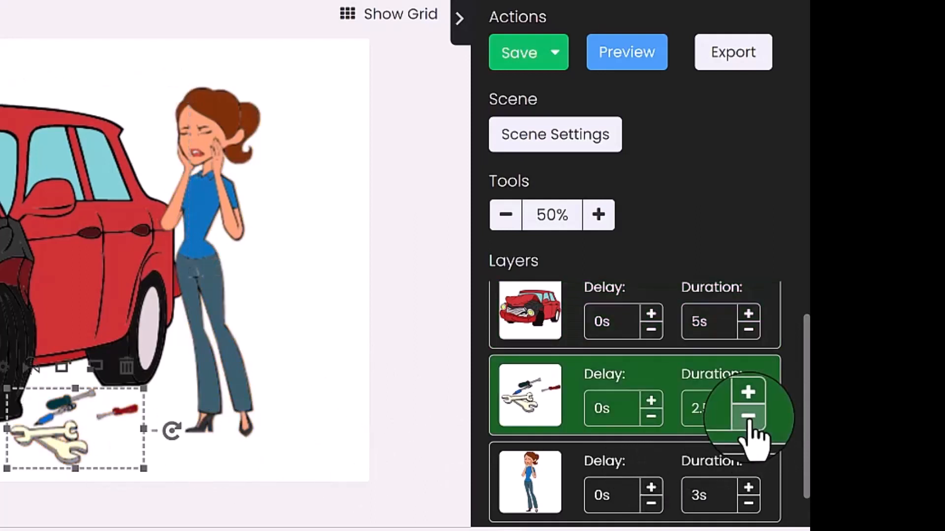
click(748, 417)
click(747, 417)
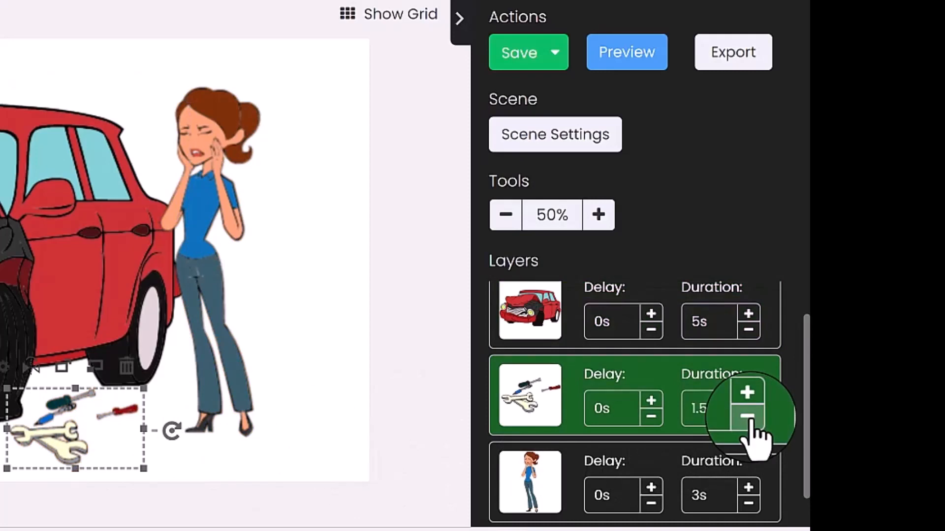
click(748, 418)
click(748, 417)
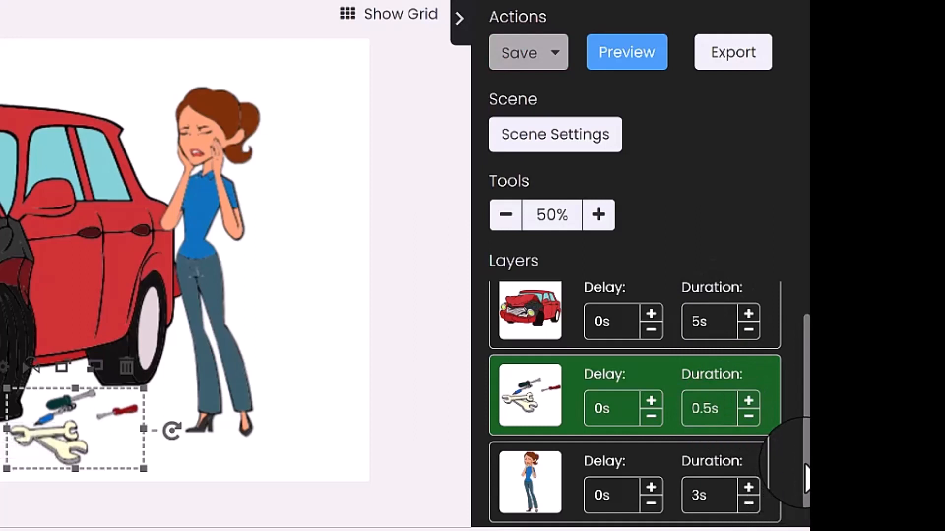
- Shorten the drawing duration of the distressed woman layer in the car scene to 2s
scroll(802, 492, down, 1)
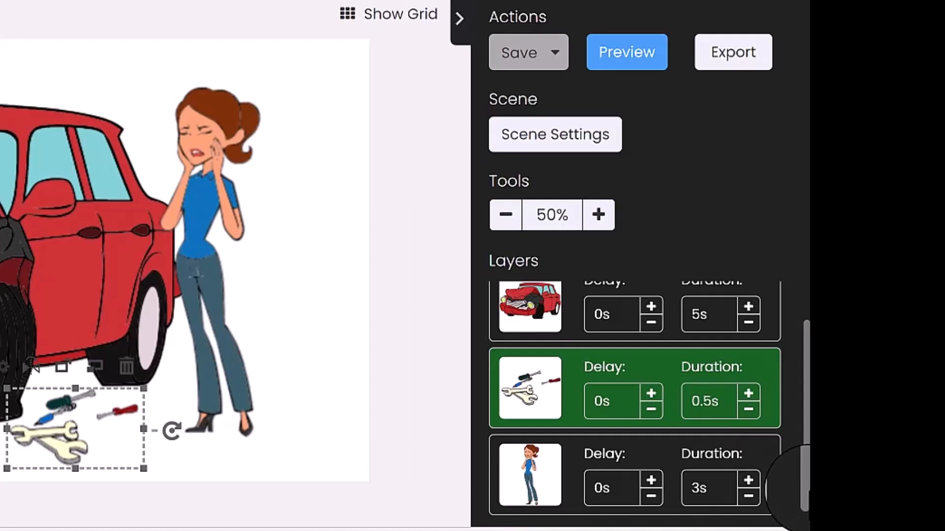
click(748, 497)
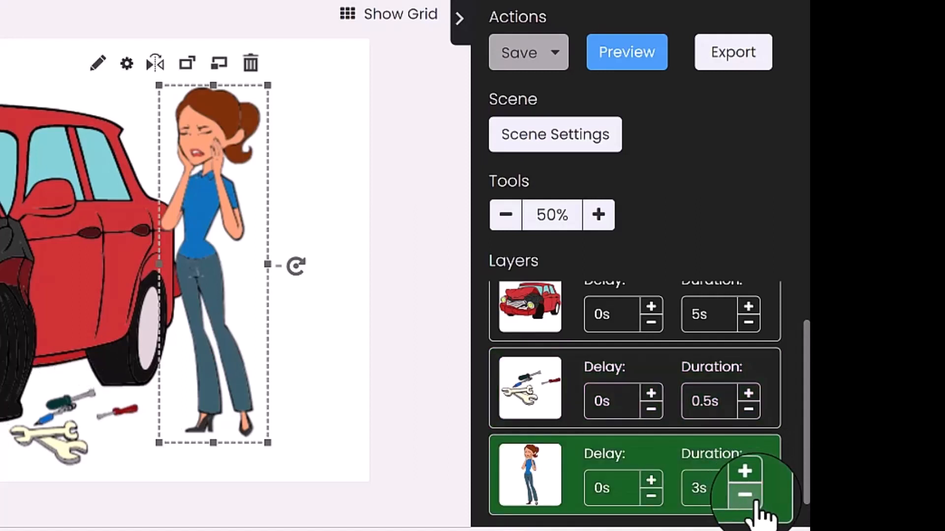
click(748, 497)
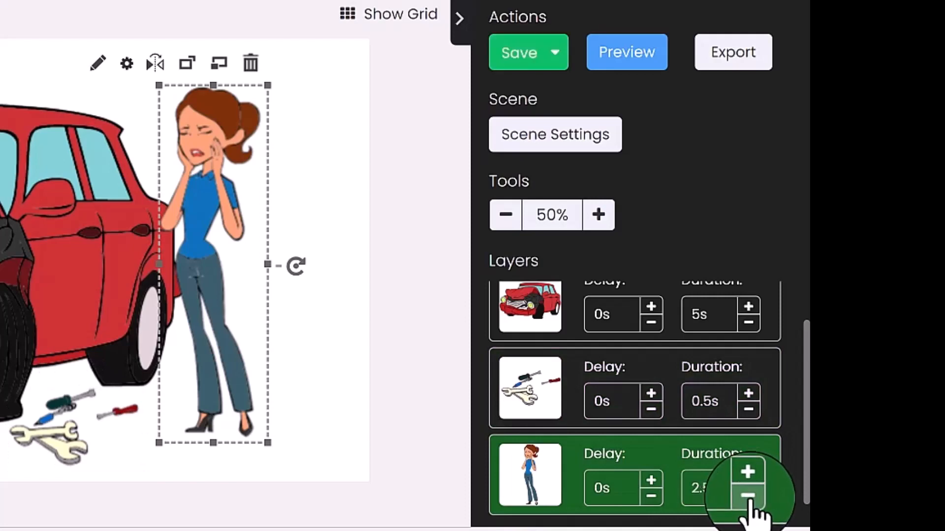
click(748, 497)
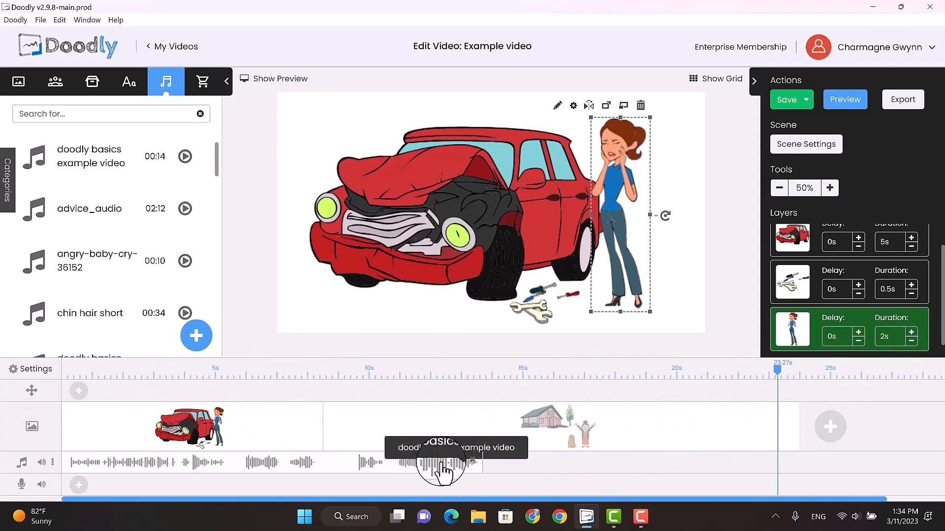
- Open the house scene from the timeline and shorten the house layer's drawing duration to 1s
click(468, 415)
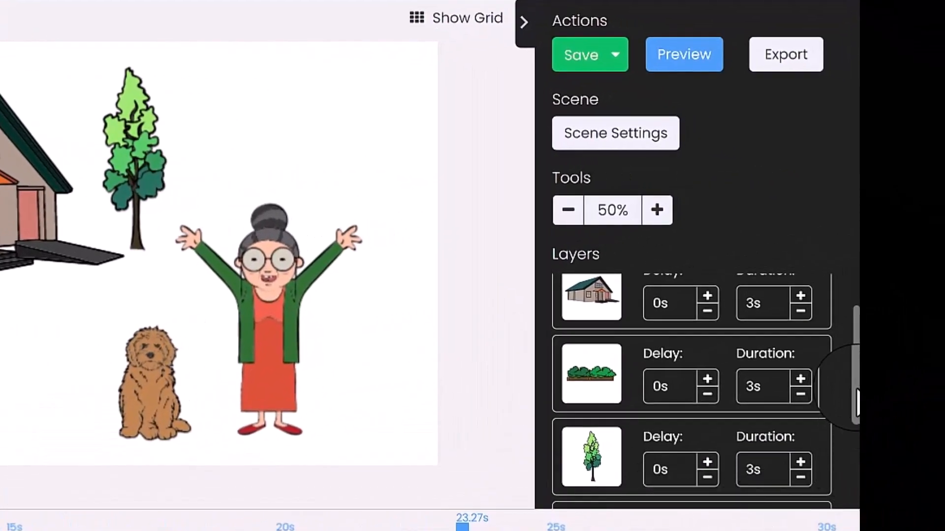
drag(855, 396, 855, 358)
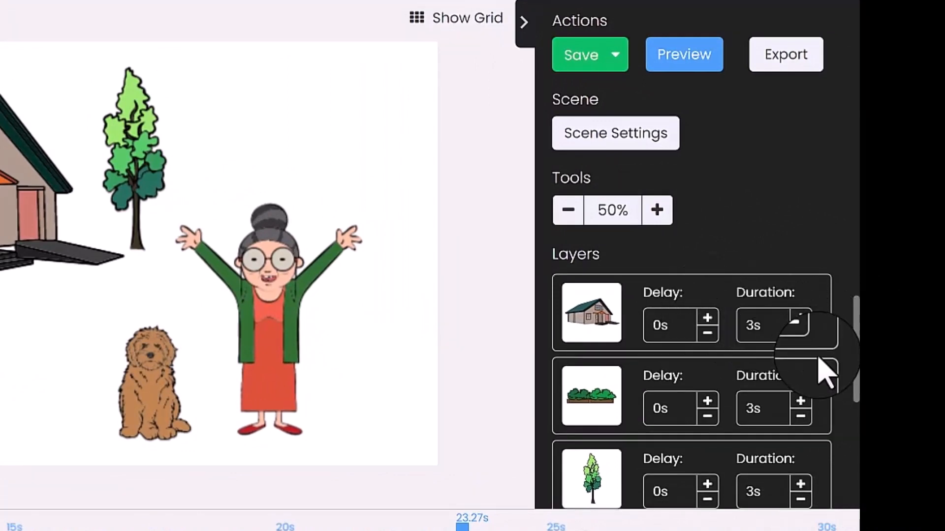
click(800, 336)
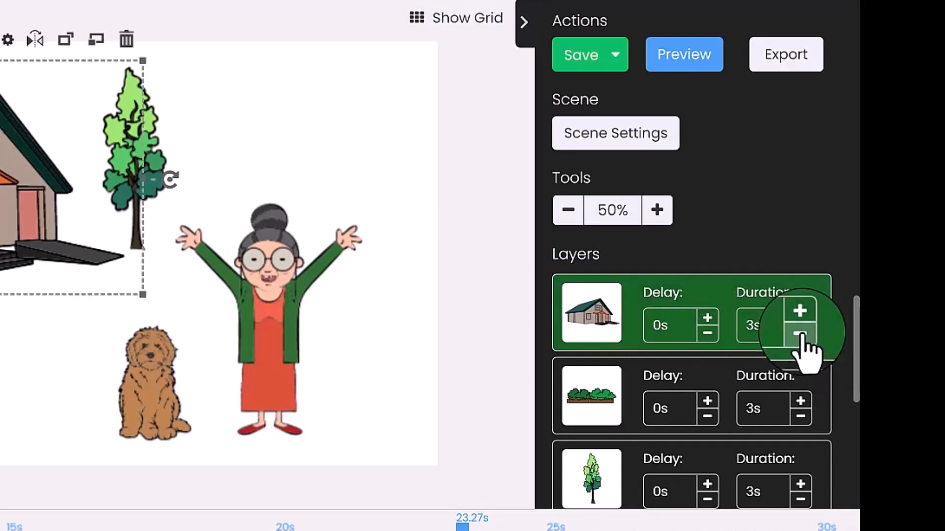
click(800, 336)
click(800, 335)
click(800, 336)
click(800, 336)
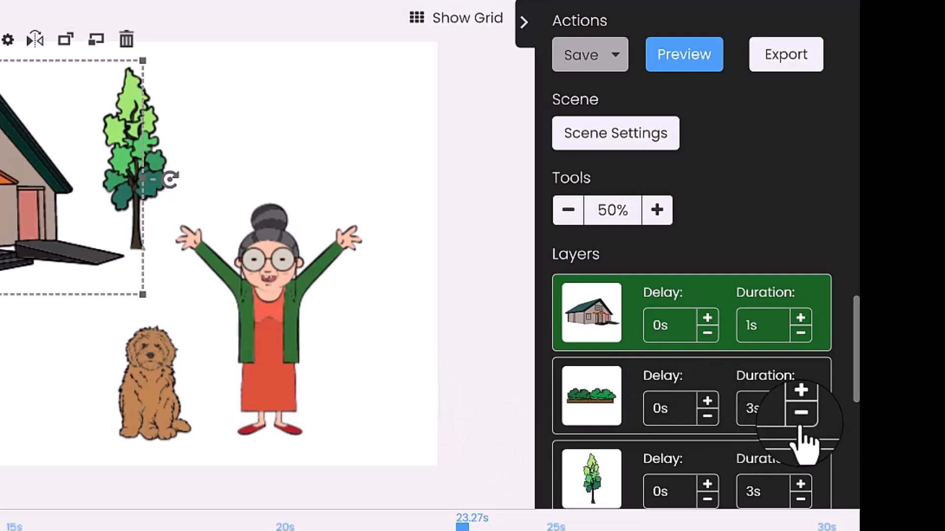
- Shorten the drawing duration of the hedge planter layer in the house scene to 0.5s
click(800, 416)
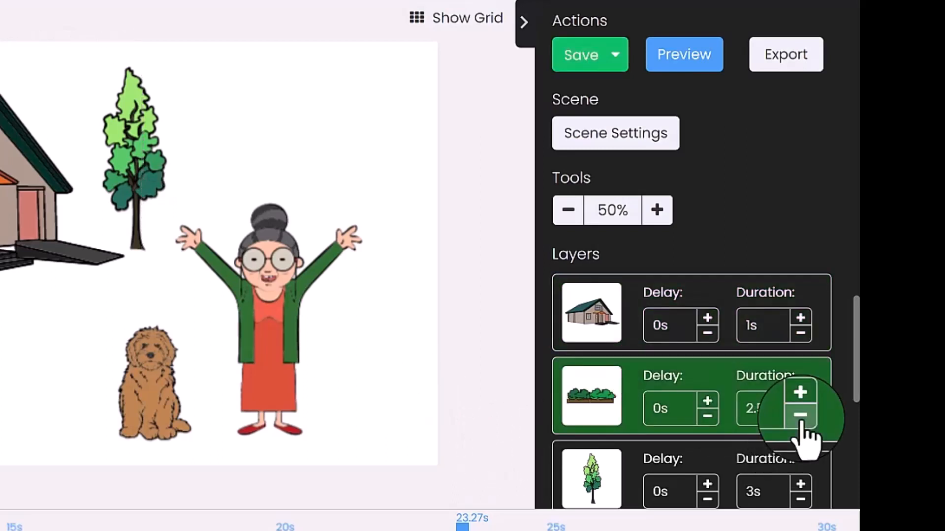
click(801, 416)
click(800, 415)
click(801, 416)
click(801, 415)
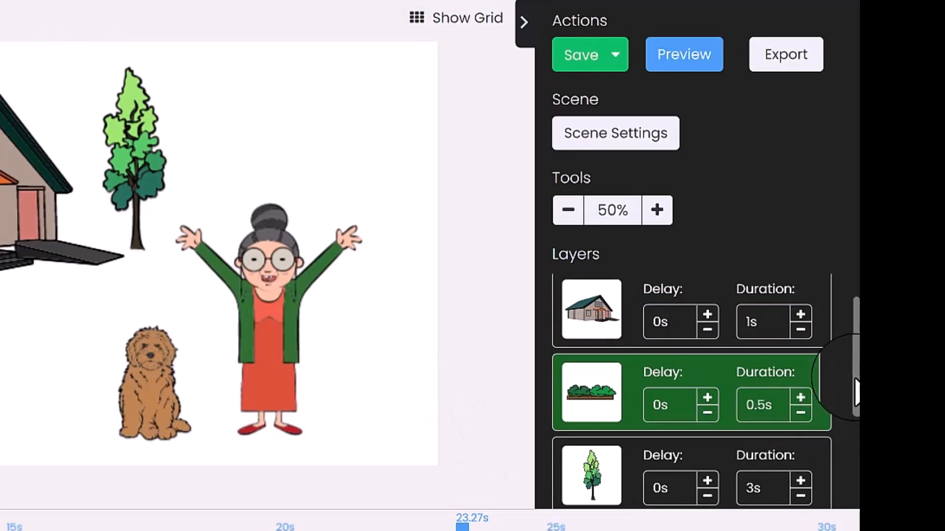
scroll(855, 394, down, 1)
scroll(856, 411, up, 1)
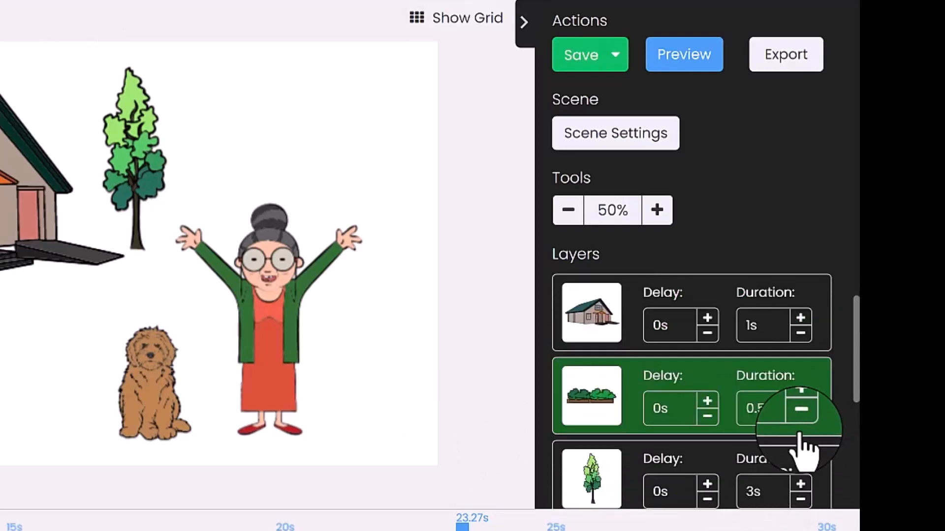
click(800, 417)
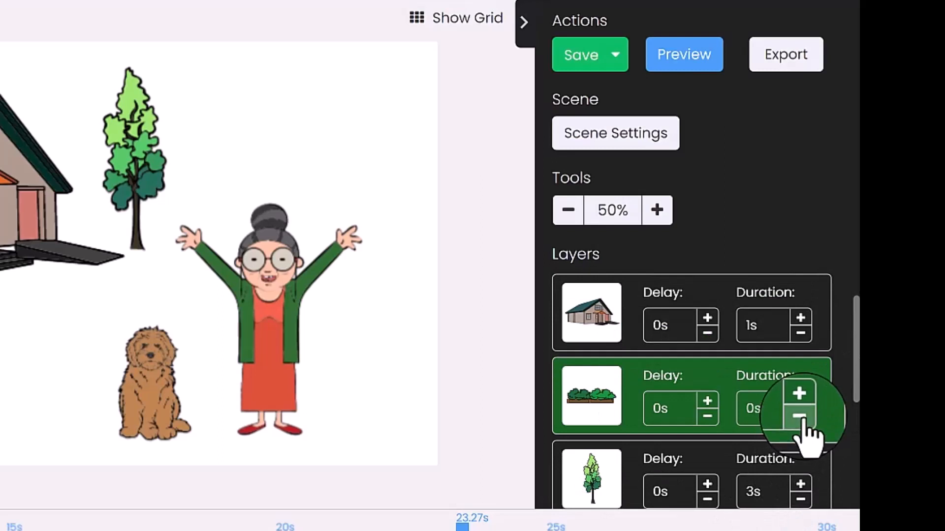
click(801, 402)
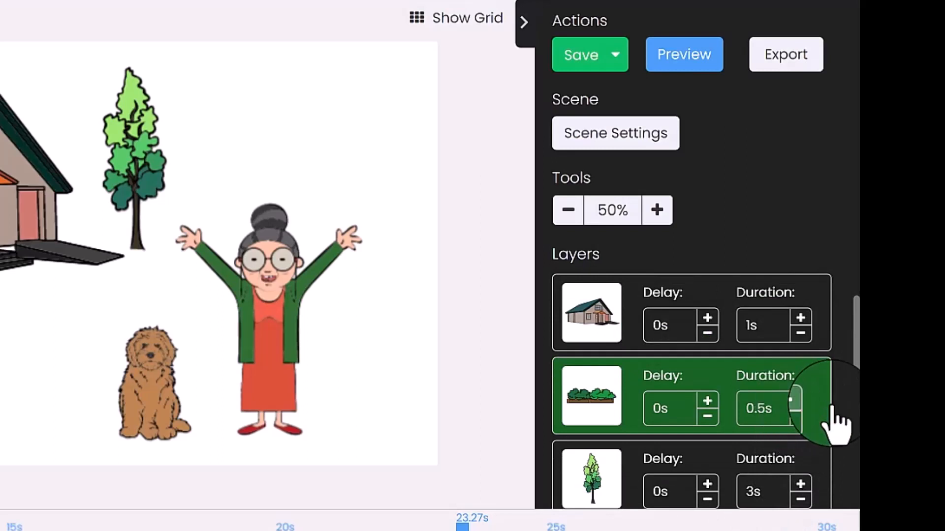
- Shorten the drawing duration of the tree layer in the house scene to 0.5s
scroll(856, 388, down, 1)
scroll(856, 388, down, 2)
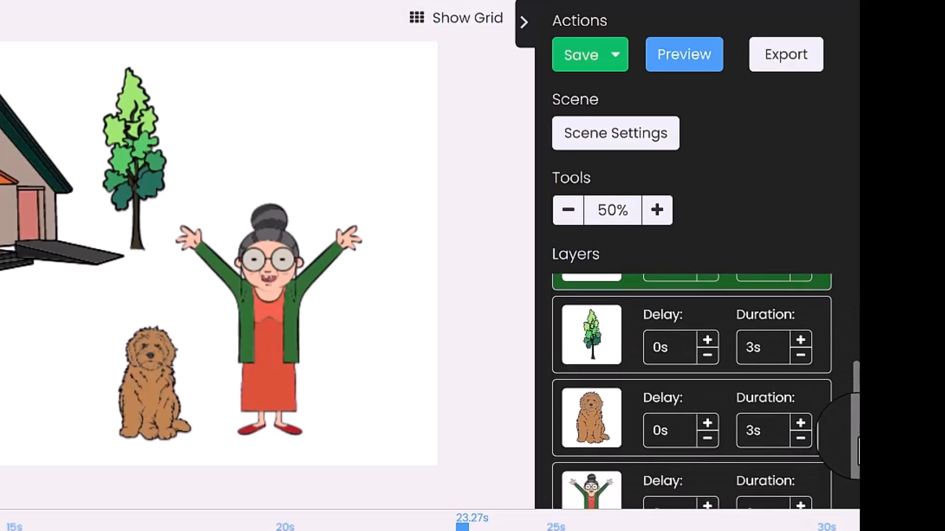
click(801, 357)
click(800, 356)
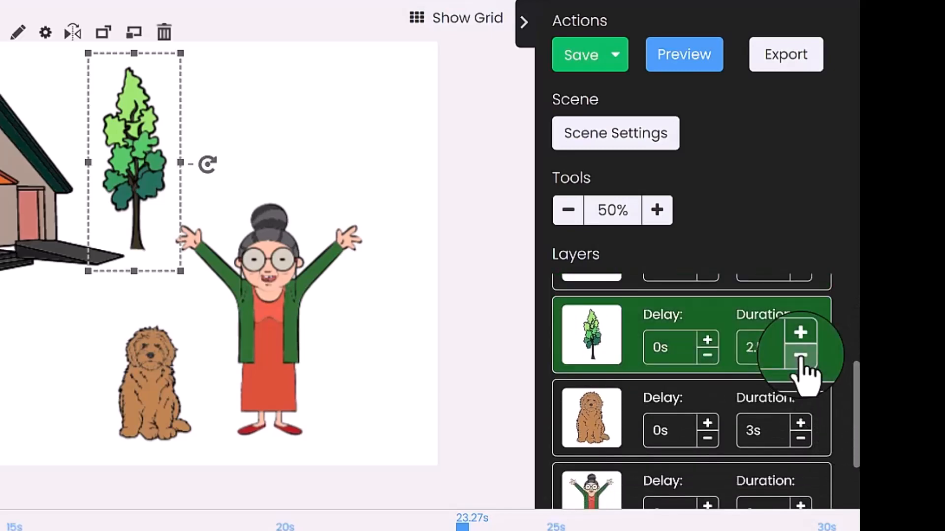
click(801, 357)
click(801, 357)
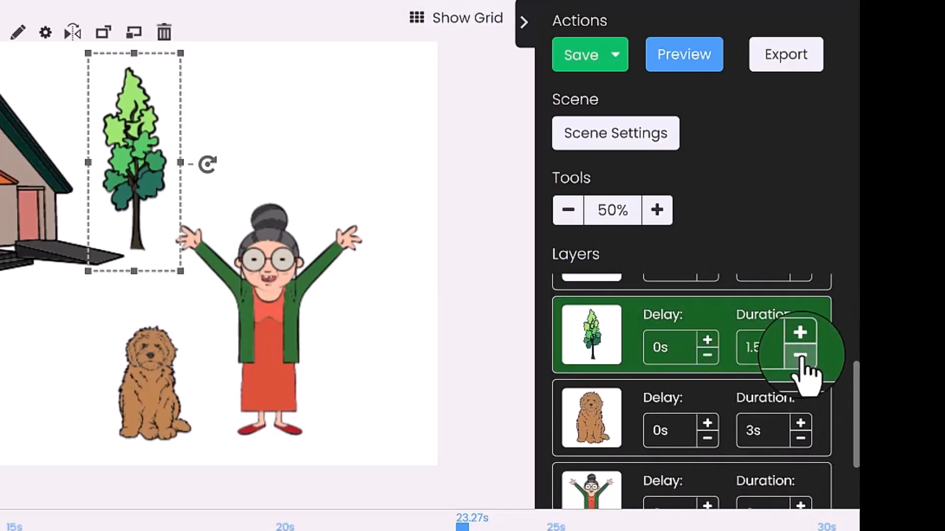
click(800, 356)
click(800, 357)
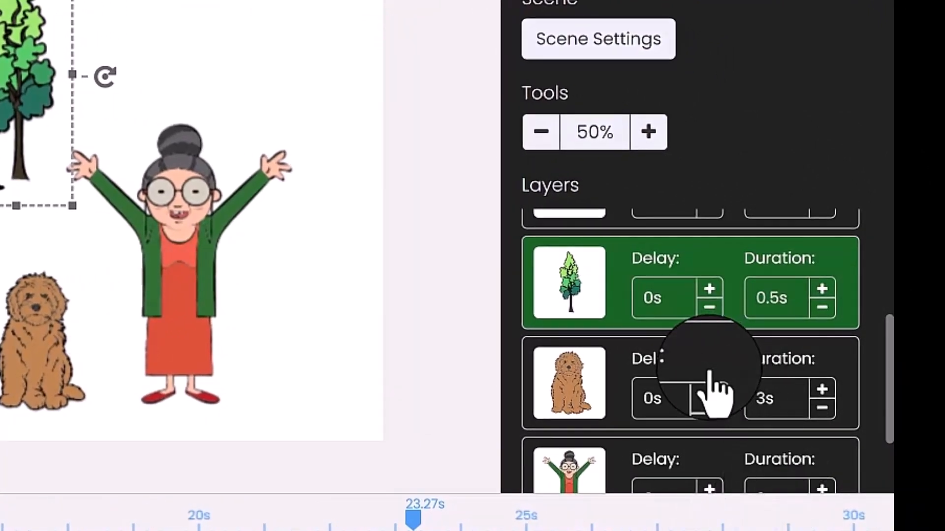
- Shorten the drawing duration of the dog layer in the house scene to 1s
click(820, 408)
click(820, 409)
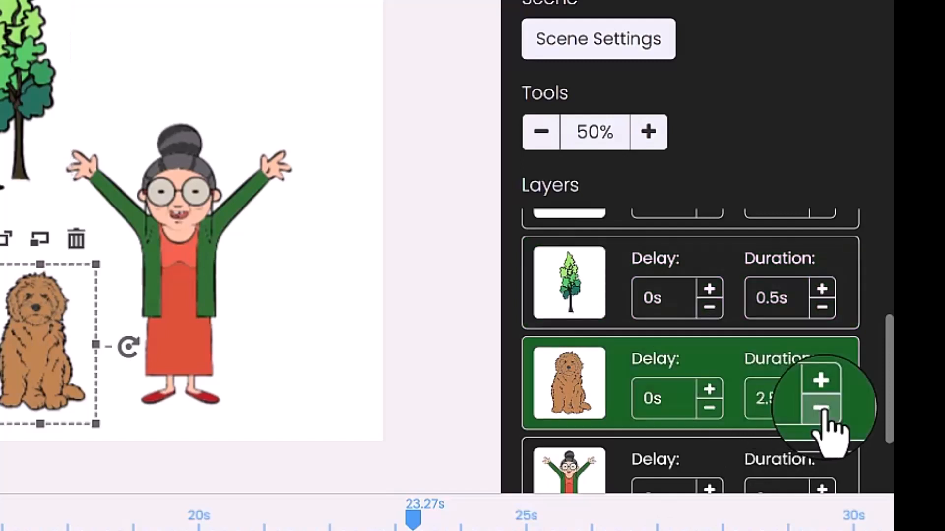
click(821, 408)
click(821, 408)
click(821, 409)
- Shorten the drawing duration of the cheering grandmother layer in the house scene to 2s
scroll(883, 424, down, 1)
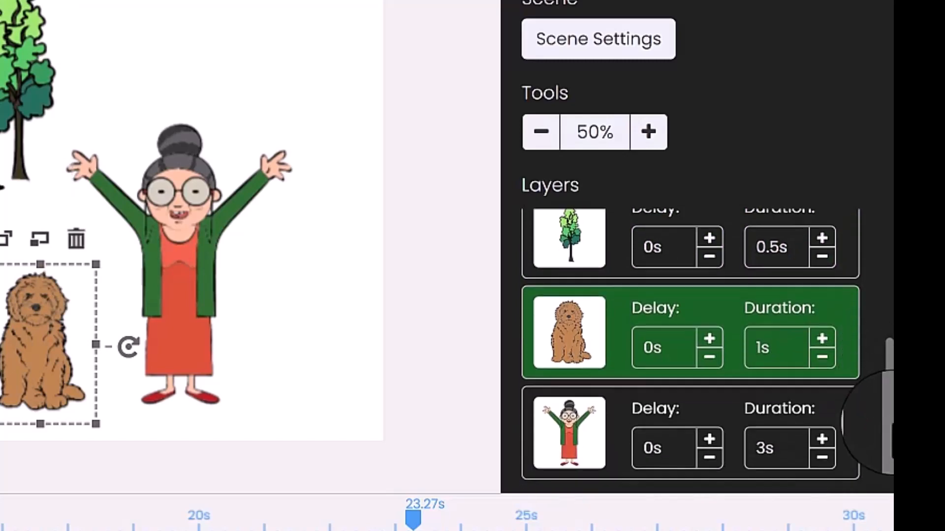
click(821, 460)
click(822, 460)
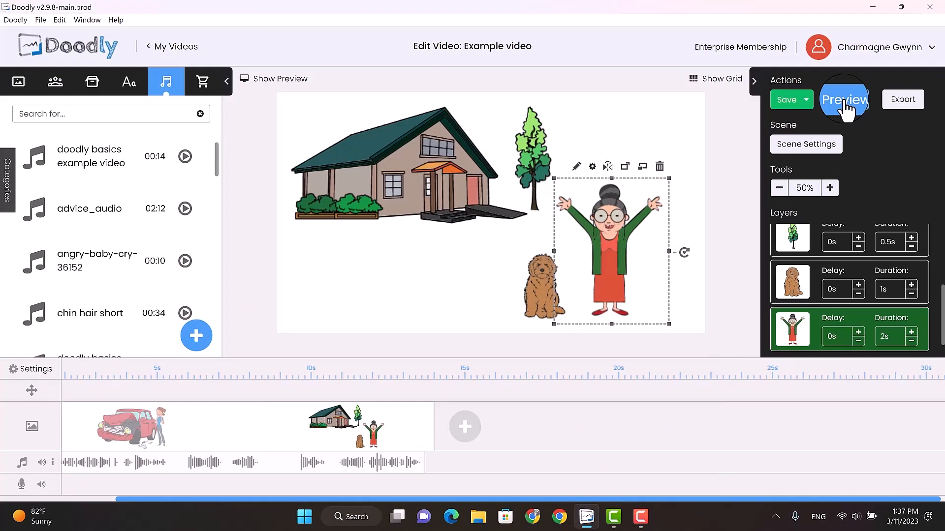
- Preview the video to check the scene timing against the audio, and close the preview when it ends
click(844, 101)
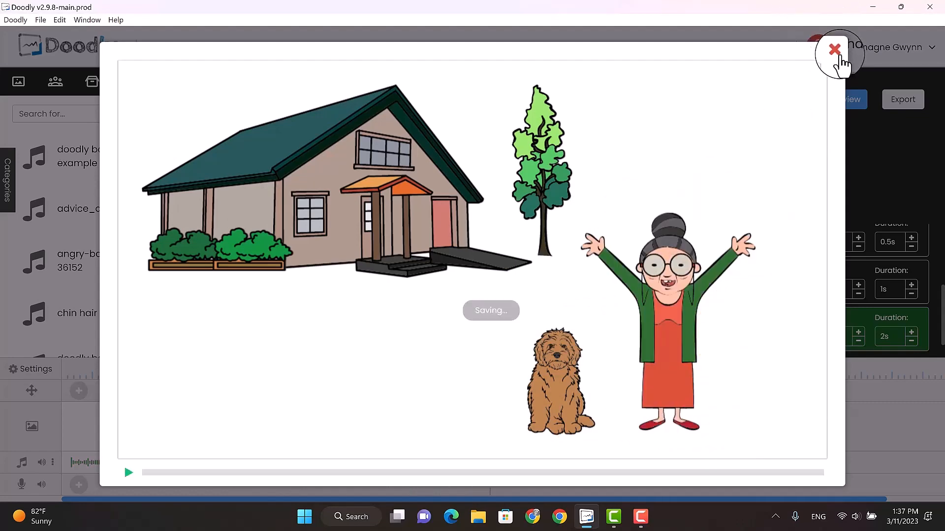
click(836, 51)
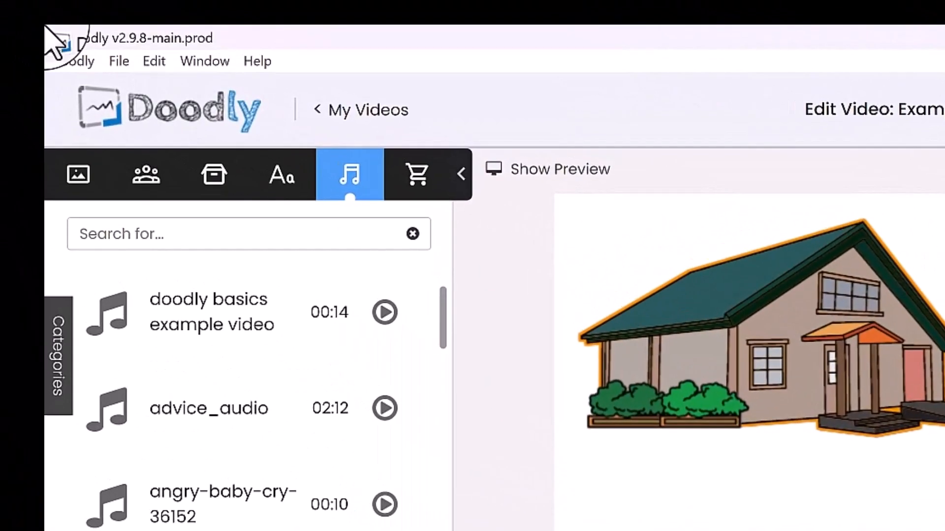
- Export the video as an MP4 with the resolution set to 1080p (1920x1080)
click(121, 64)
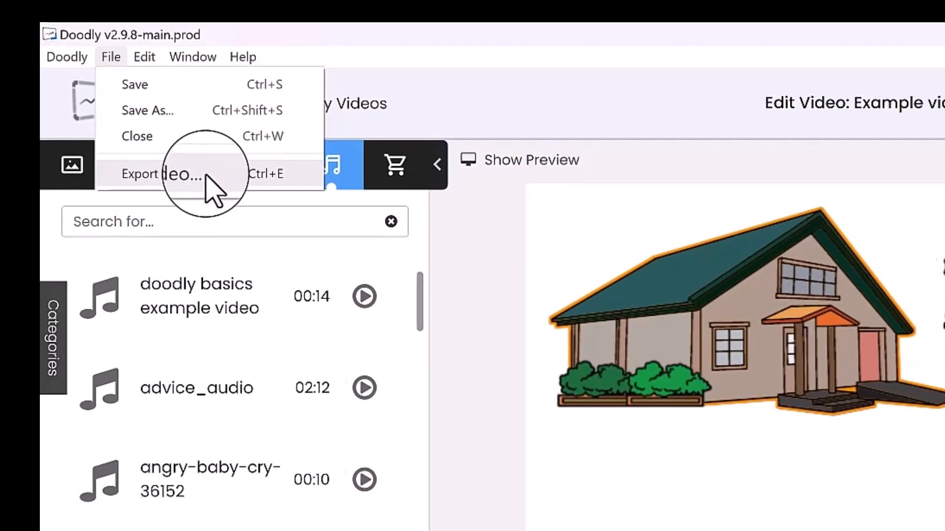
click(218, 184)
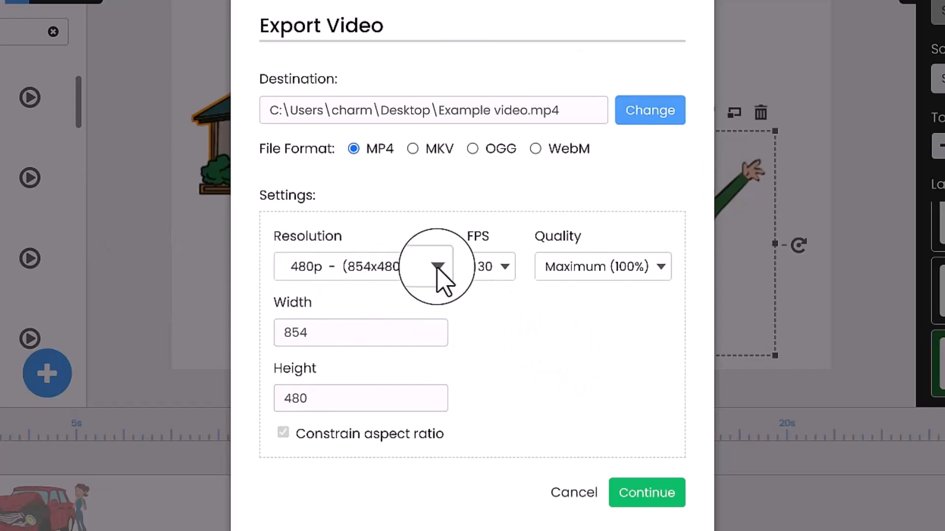
click(418, 270)
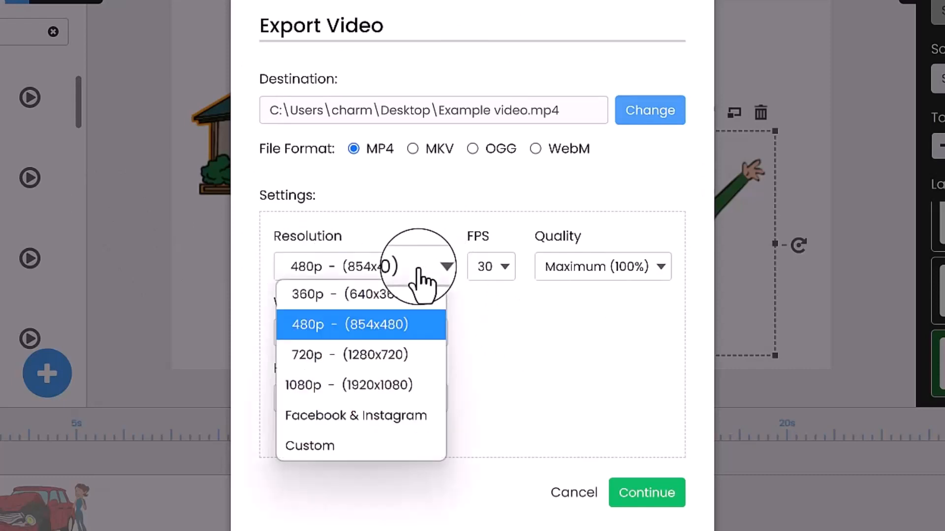
click(401, 389)
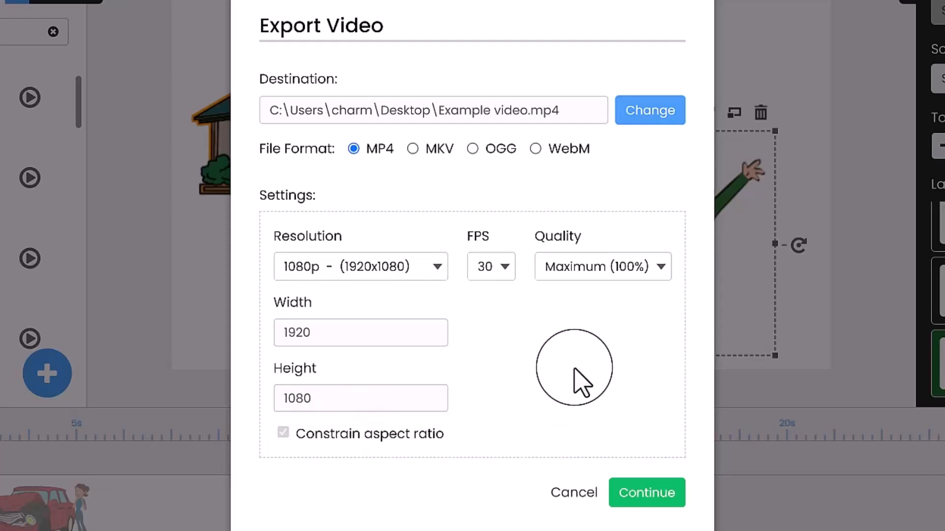
click(645, 503)
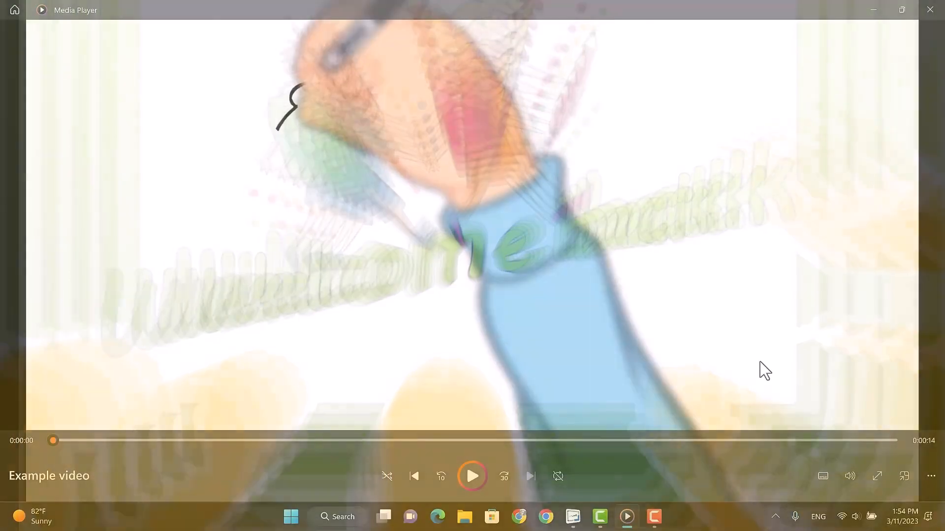
- Play the exported Example video in Media Player
key(space)
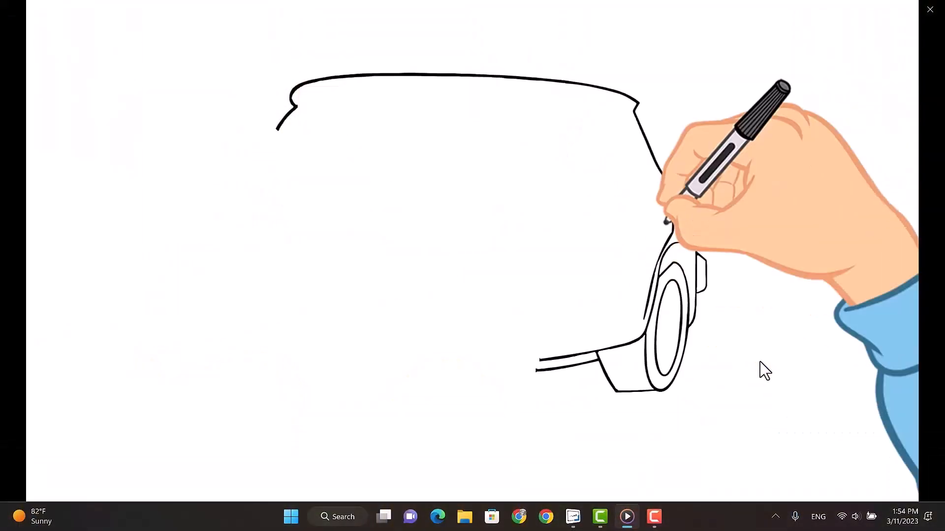